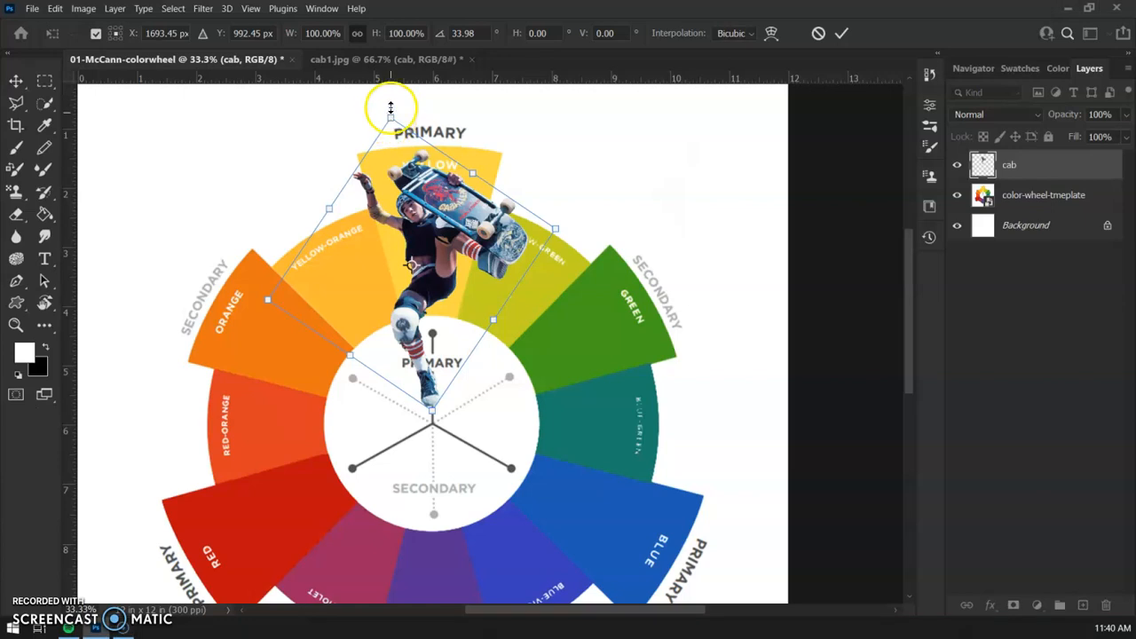
Scale the skater on the cab layer up to about 104.5% and commit the transform
left_click_drag(391, 118, 389, 104)
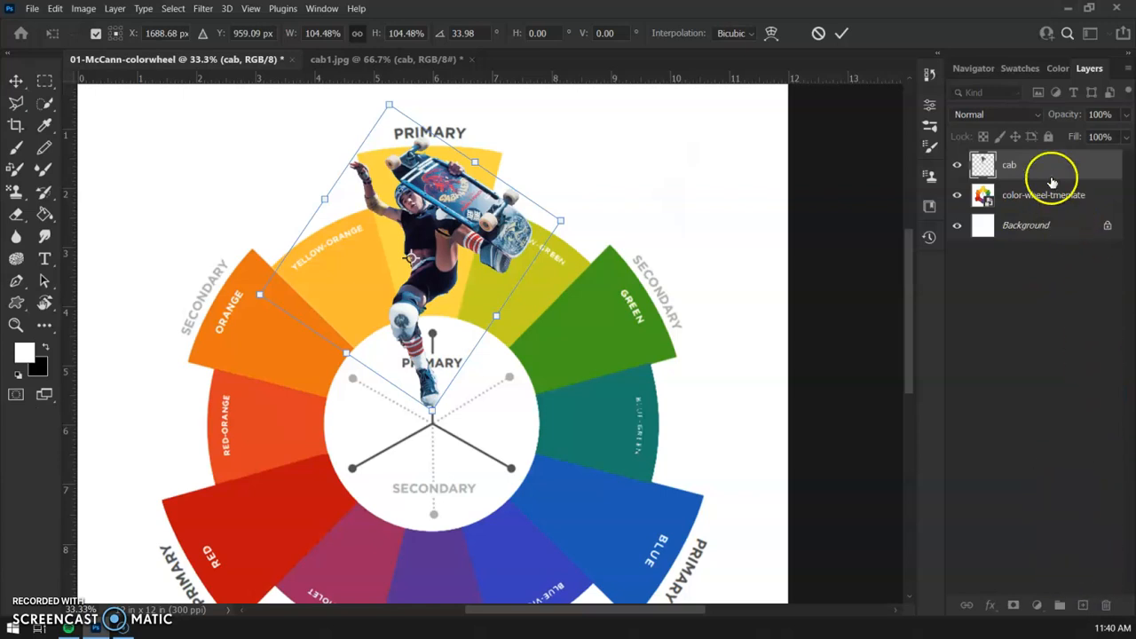
key("Return")
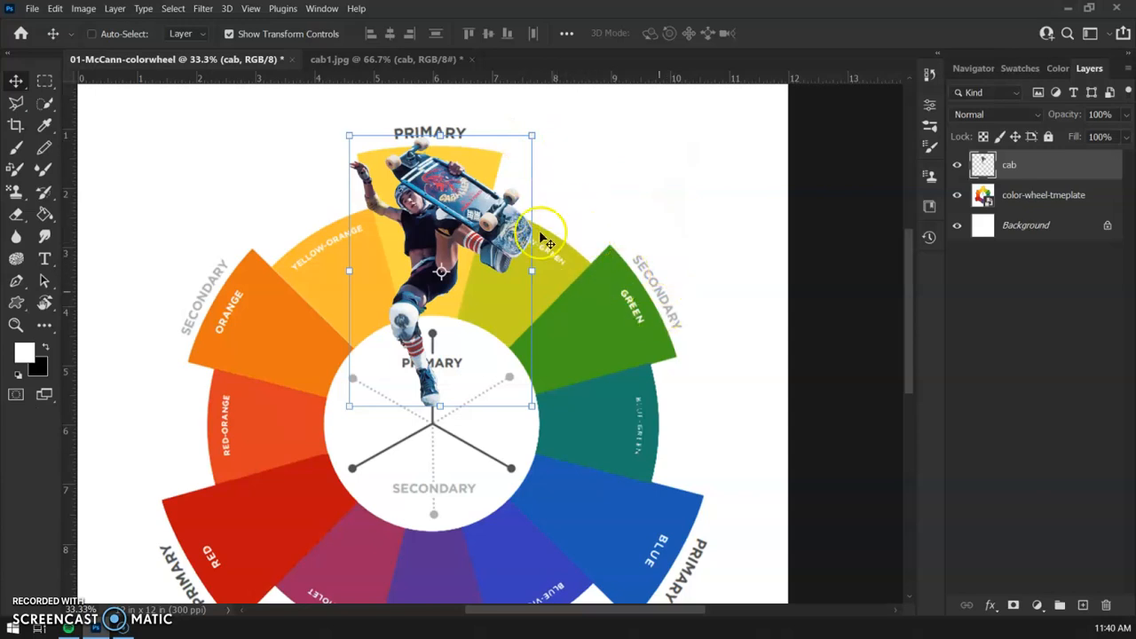
Add a Solid Color fill layer above the cab layer in yellow-green c1d538
left_click(1037, 605)
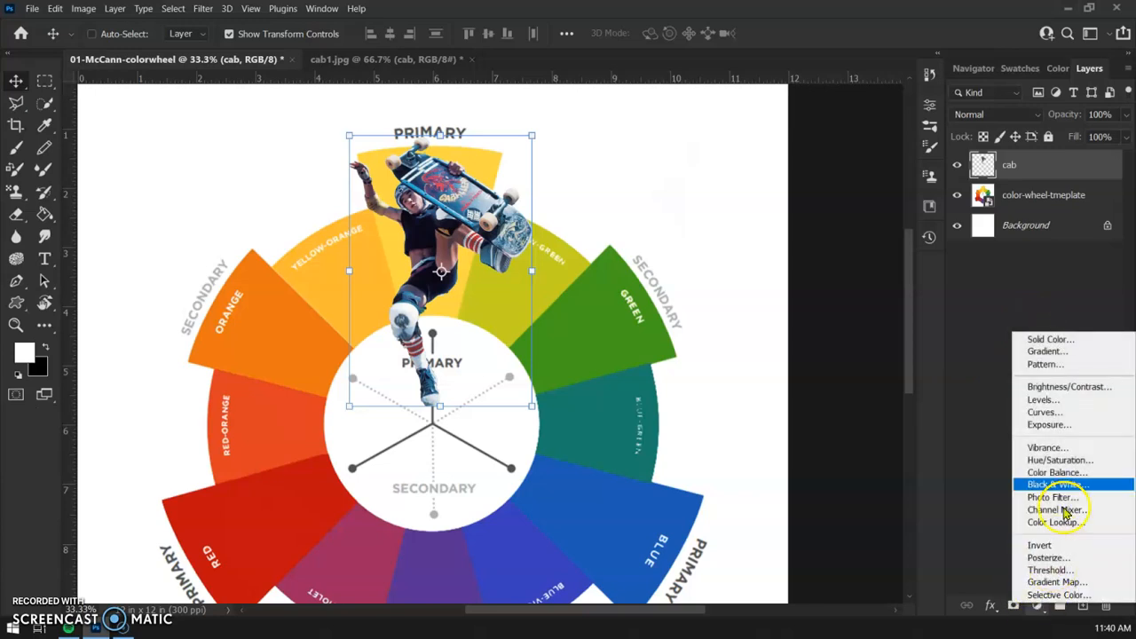
left_click(1064, 340)
left_click(981, 164)
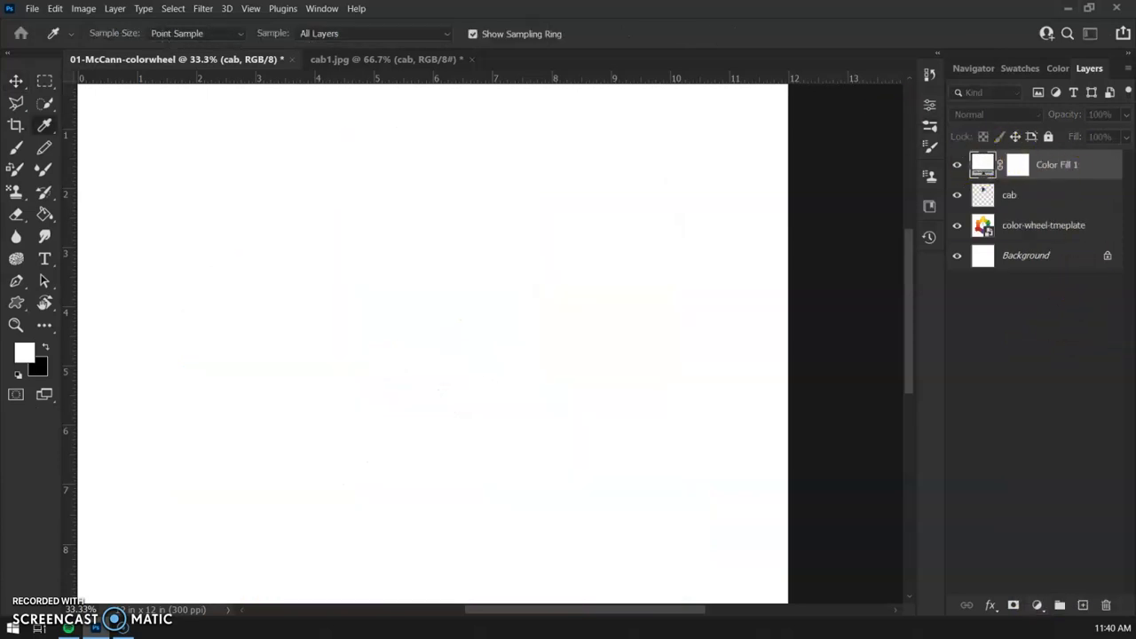
left_click_drag(132, 147, 489, 88)
left_click(579, 150)
mouse_move(579, 150)
left_mouse_down()
mouse_move(598, 162)
mouse_move(612, 262)
left_mouse_up()
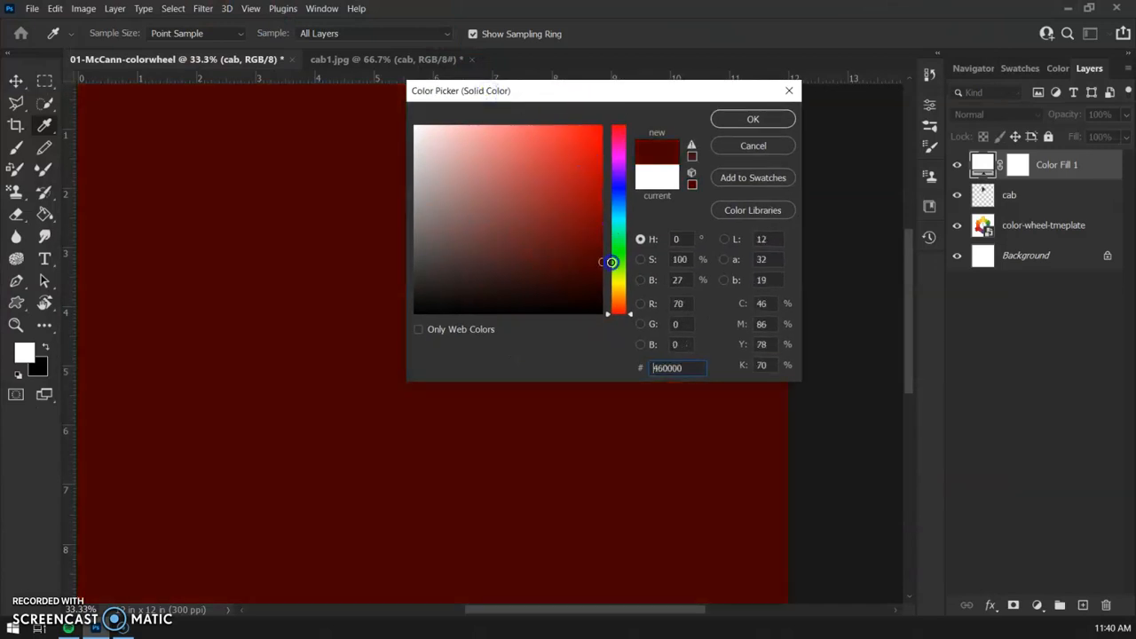
left_click_drag(620, 303, 620, 284)
left_click_drag(586, 150, 588, 138)
left_click_drag(620, 278, 619, 280)
left_click_drag(589, 142, 552, 156)
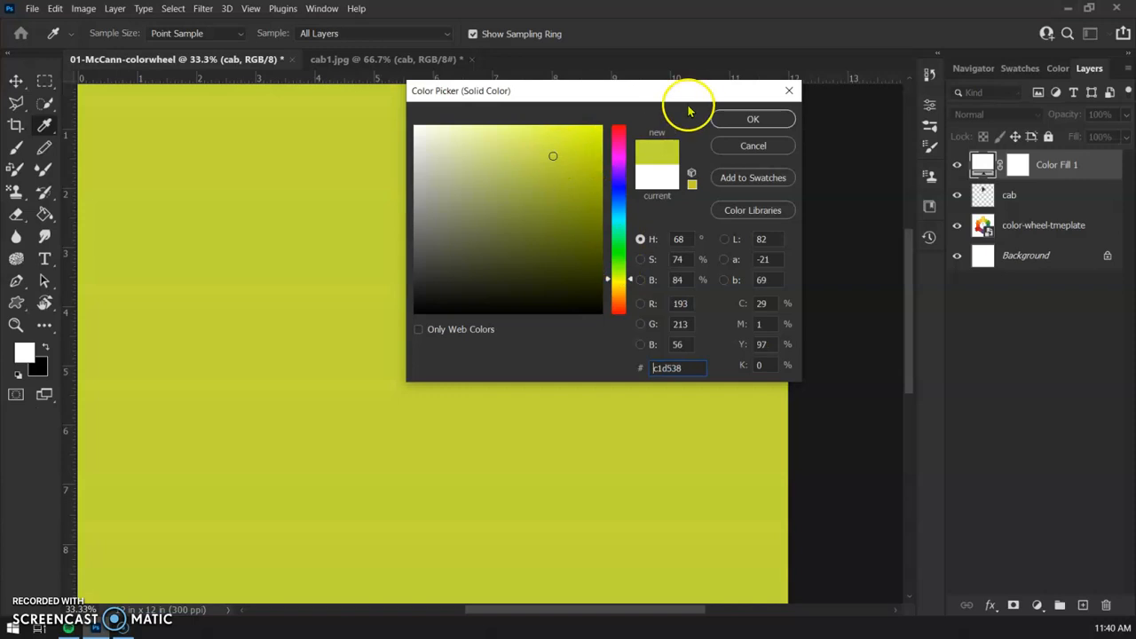
left_click(736, 118)
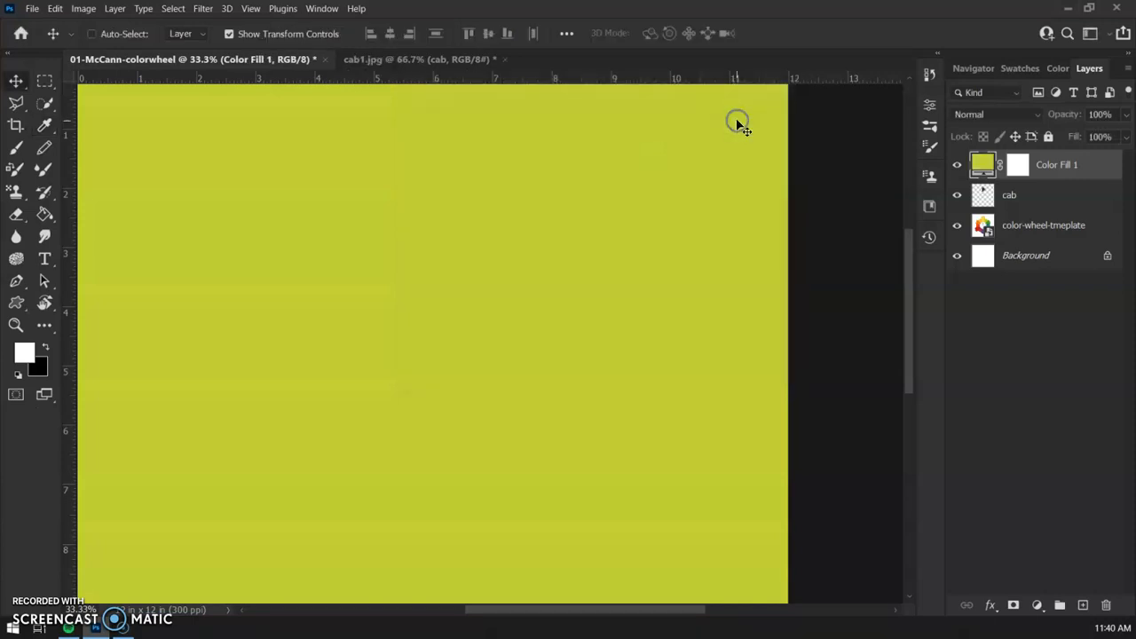
Clip the colour fill layer to the cab layer and set its blend mode to Color
right_click(1085, 172)
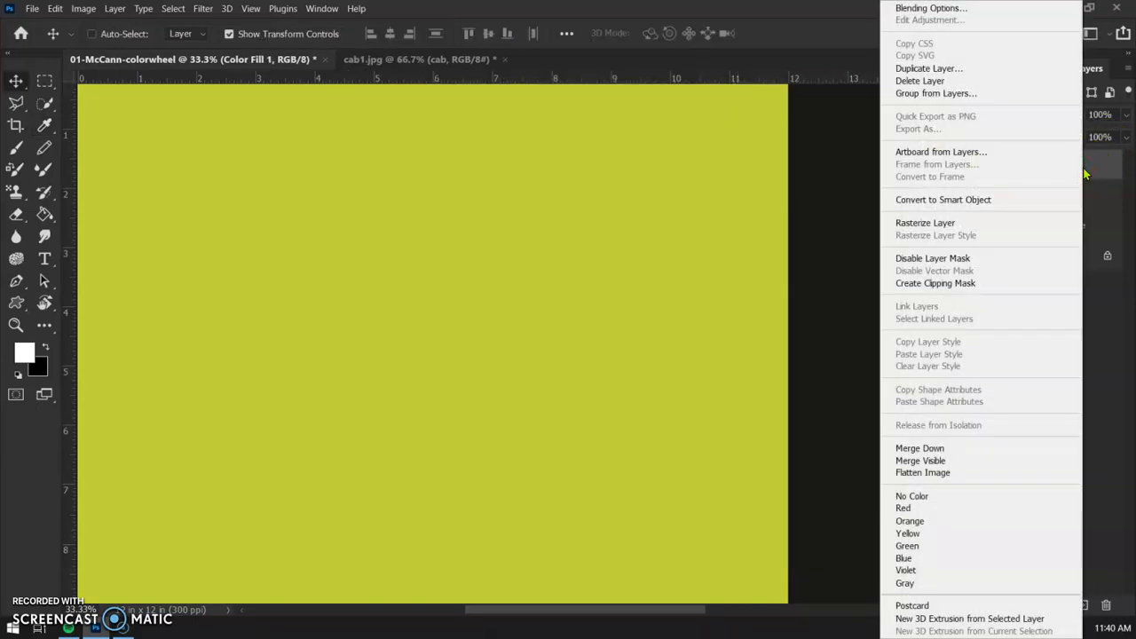
left_click(998, 285)
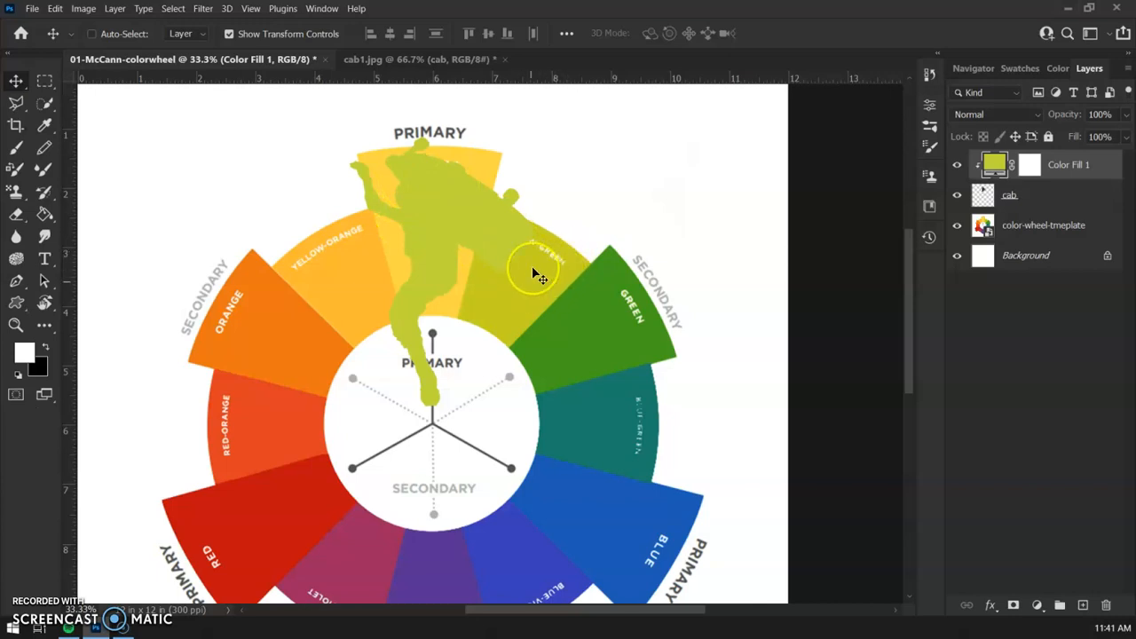
left_click(1008, 117)
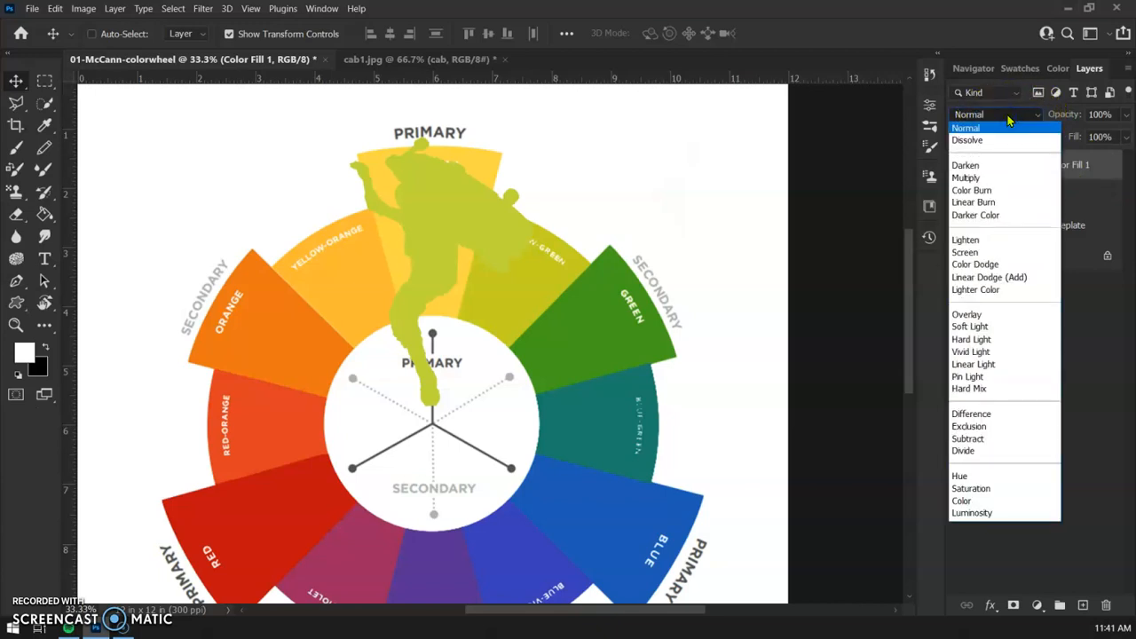
left_click(966, 501)
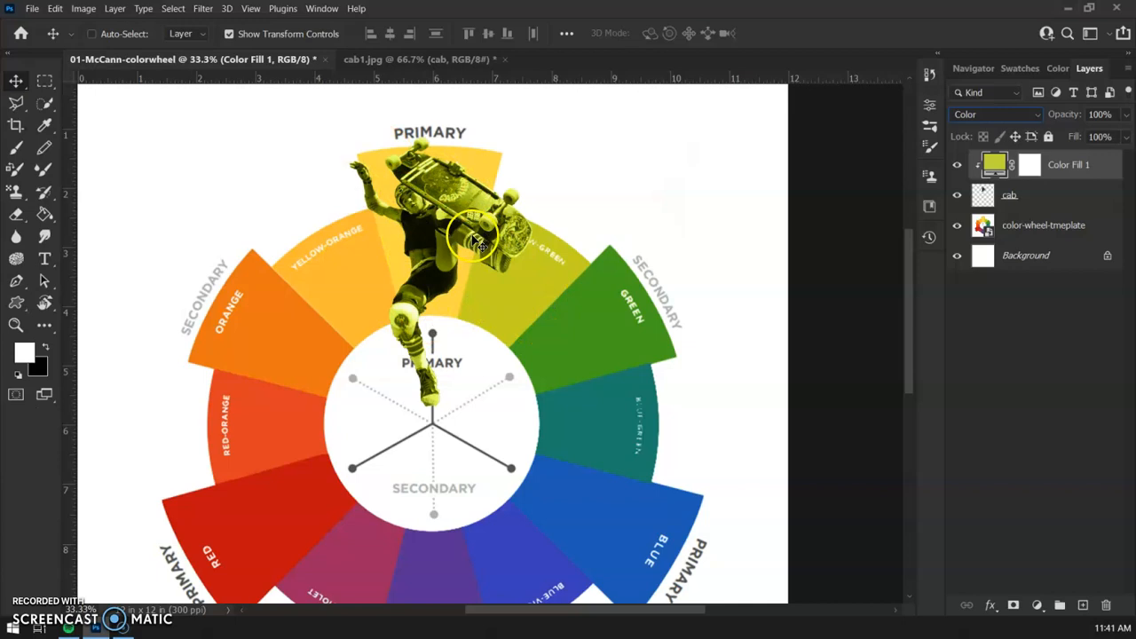
Preview sampled wheel colours on the clipped fill, then set it to the yellow of the top primary wedge, fed844
left_click(994, 167)
double_click(995, 167)
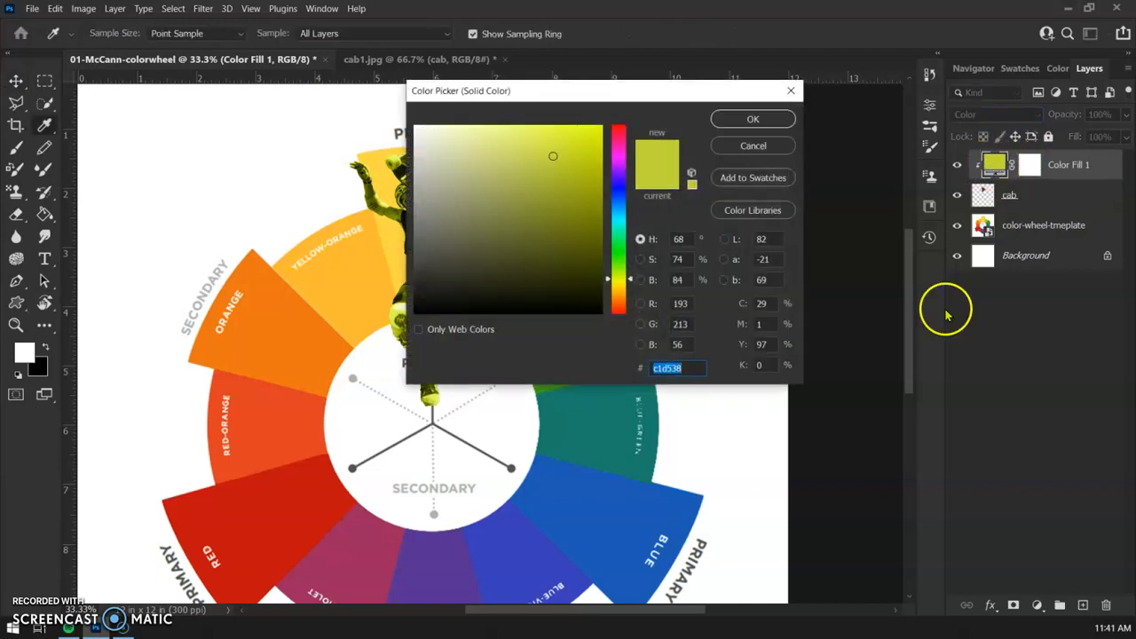
left_click_drag(486, 98, 601, 100)
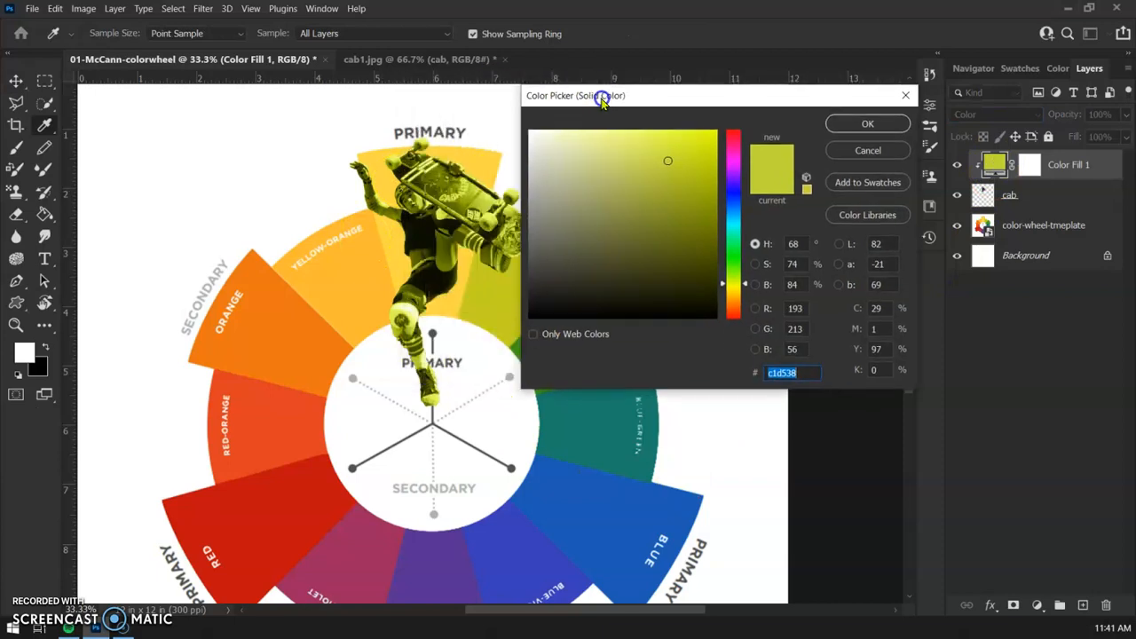
left_click(484, 158)
left_click(317, 325)
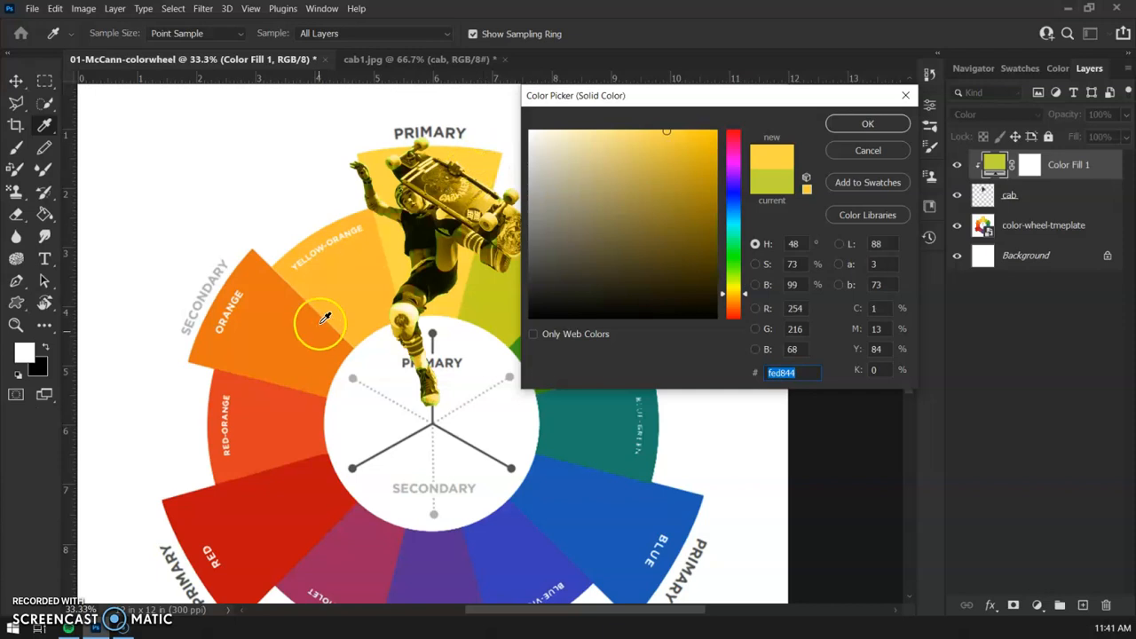
left_click(288, 344)
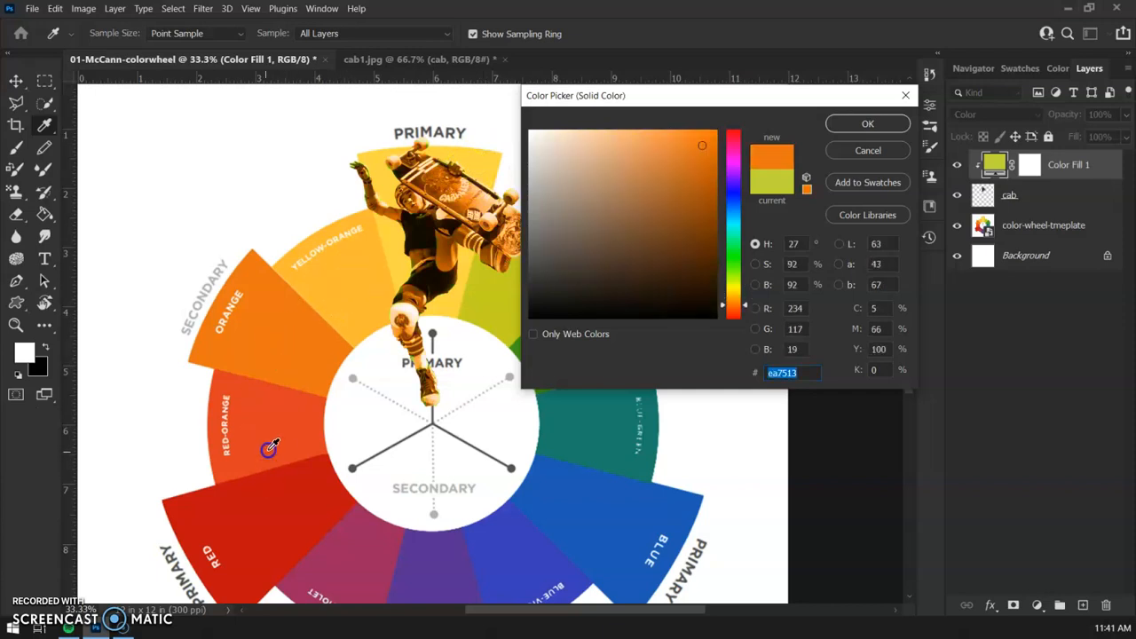
left_click(258, 513)
left_click(347, 524)
left_click(430, 558)
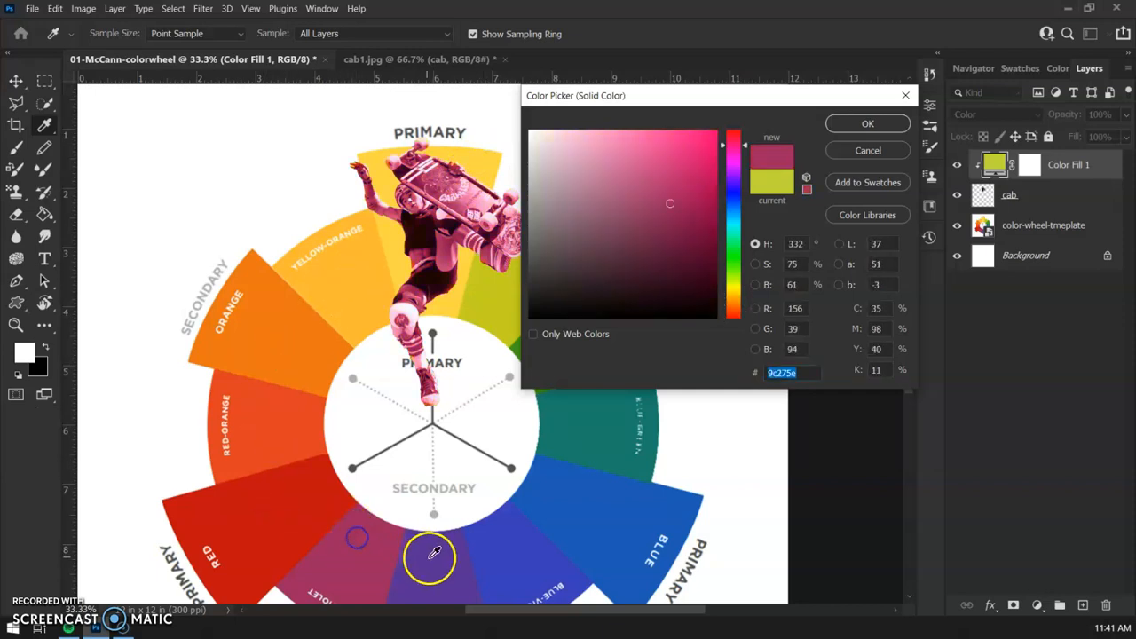
left_click(488, 156)
left_click(869, 122)
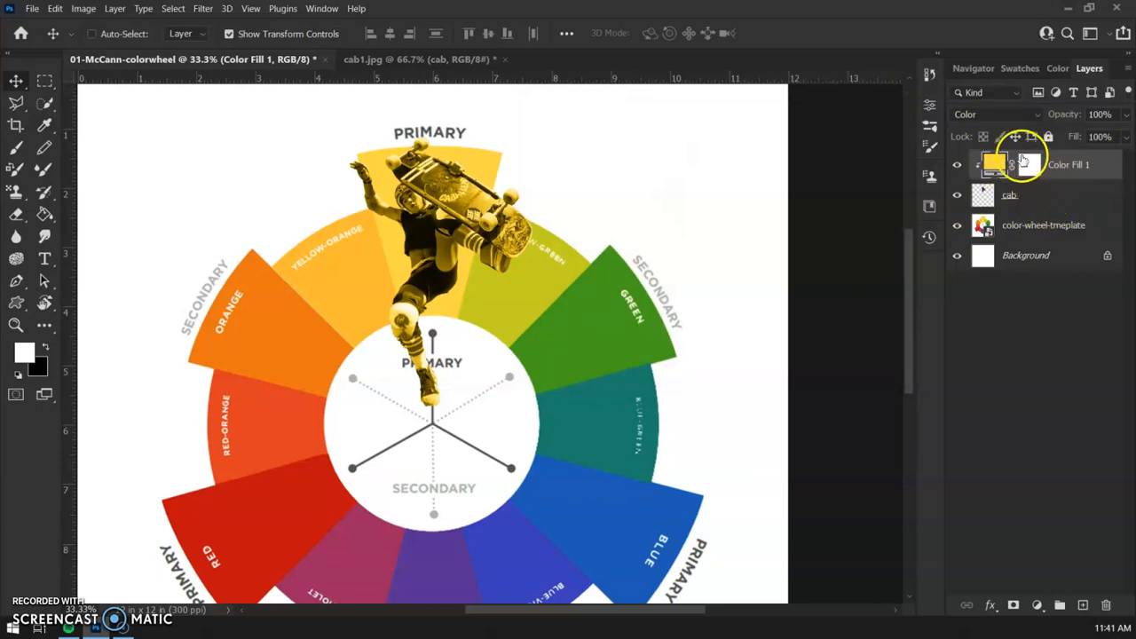
Duplicate the Color Fill 1 and cab layers together within the same document
left_click(1085, 203, "shift")
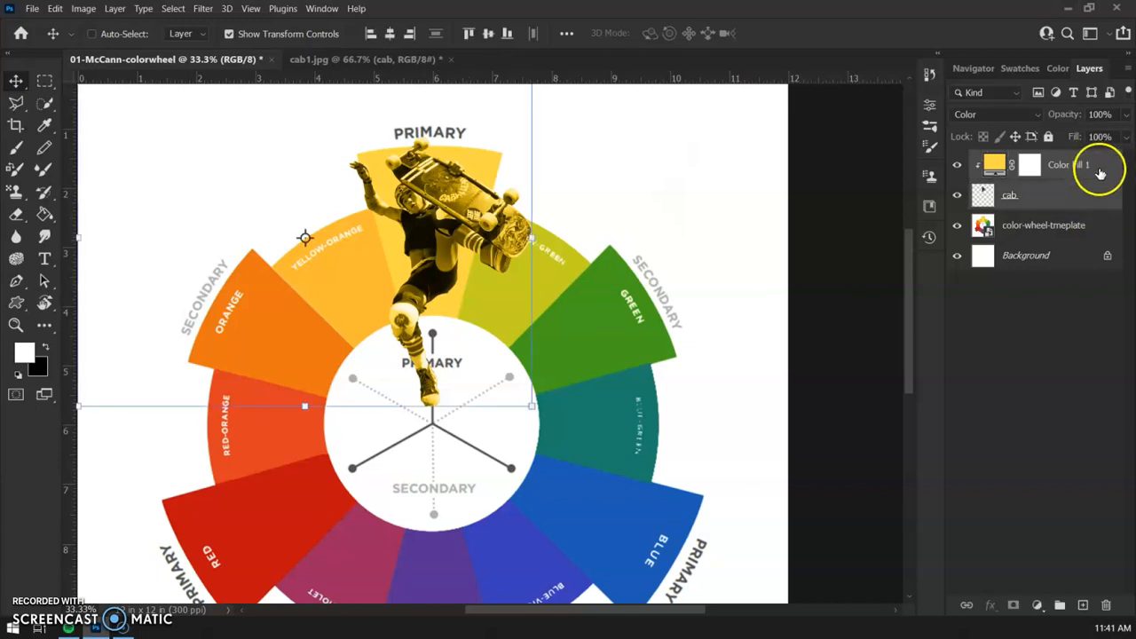
right_click(1076, 183)
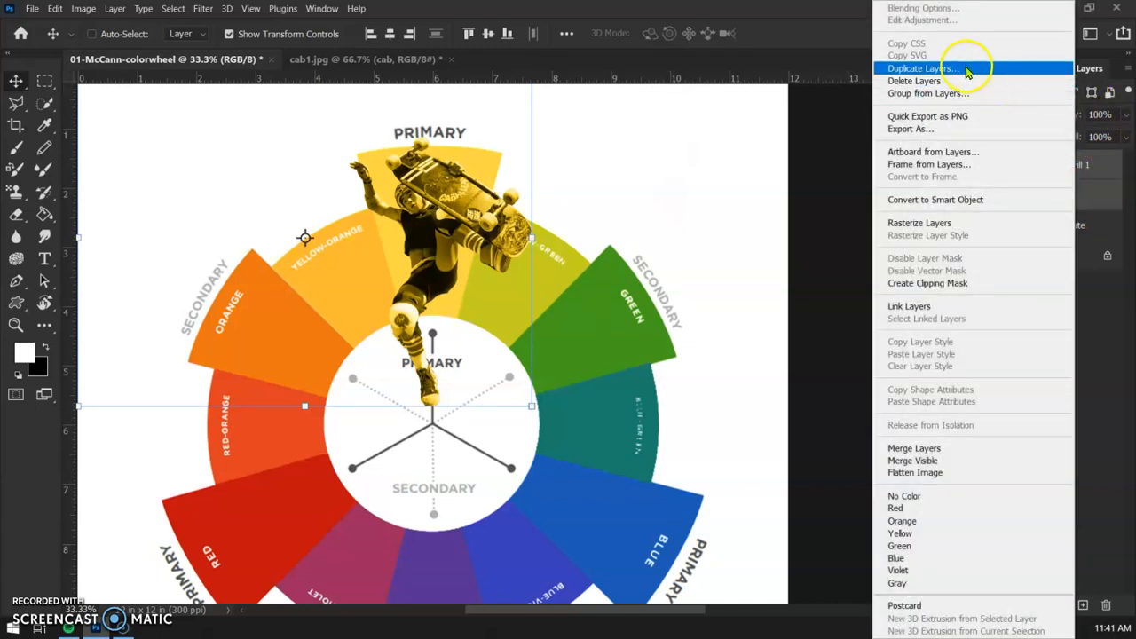
left_click(964, 68)
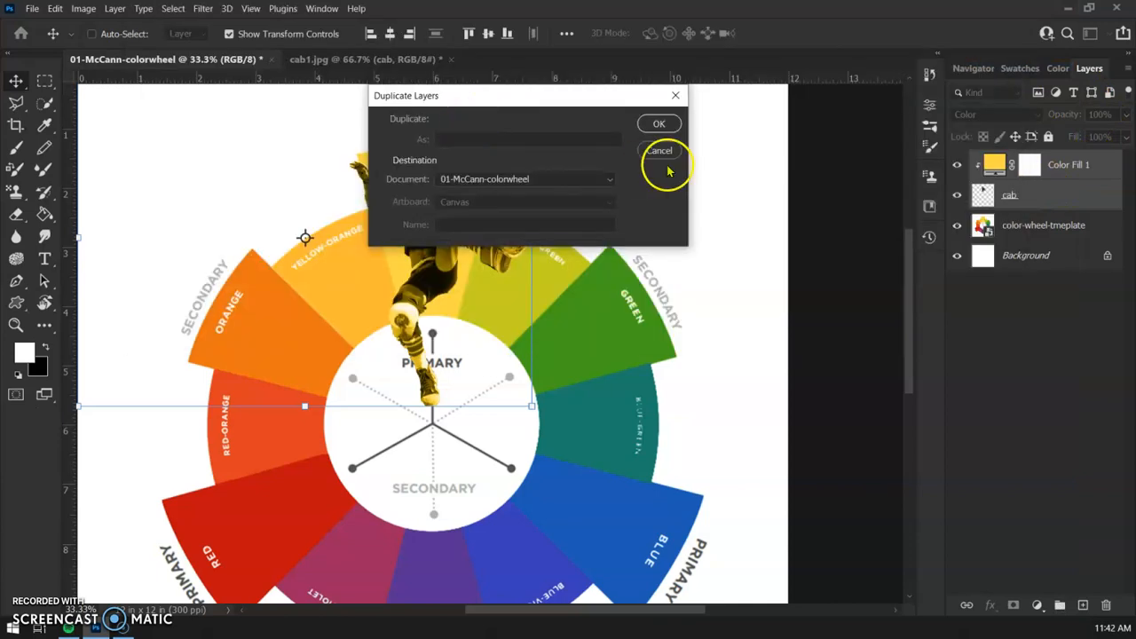
left_click(657, 120)
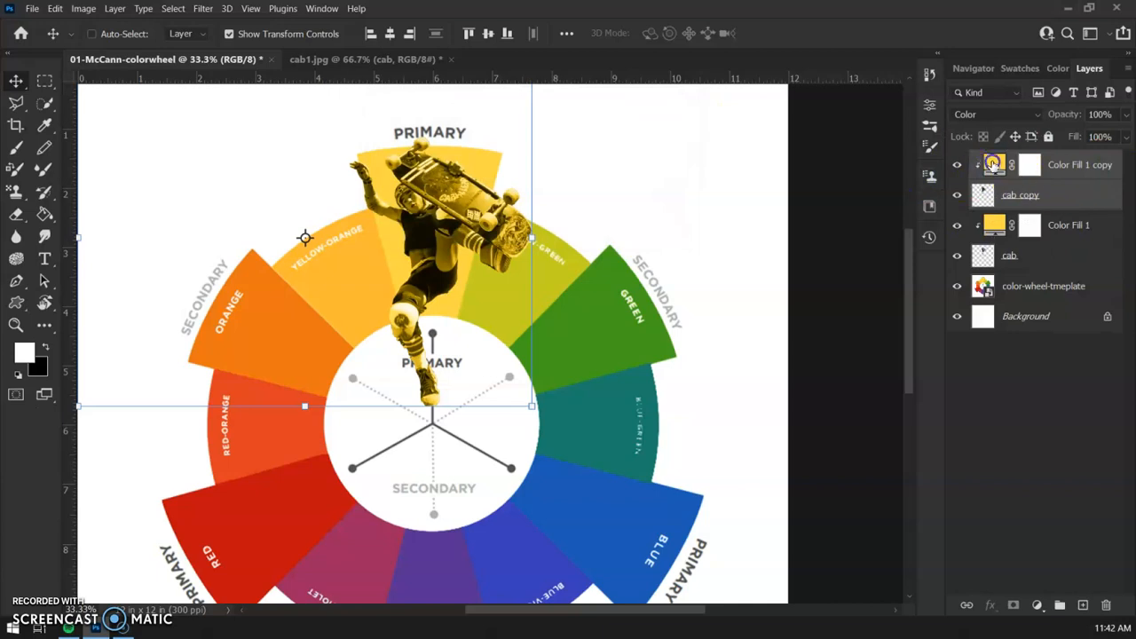
Set the duplicated fill layer's colour to 1e5bb4, sampled from the blue primary wedge
double_click(993, 165)
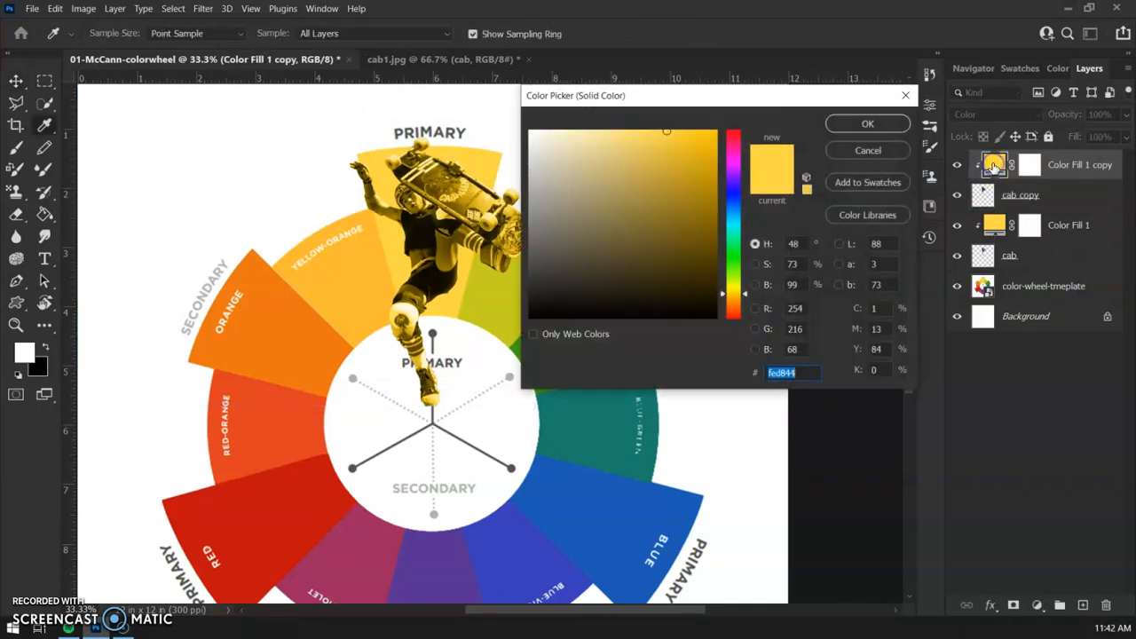
left_click(606, 510)
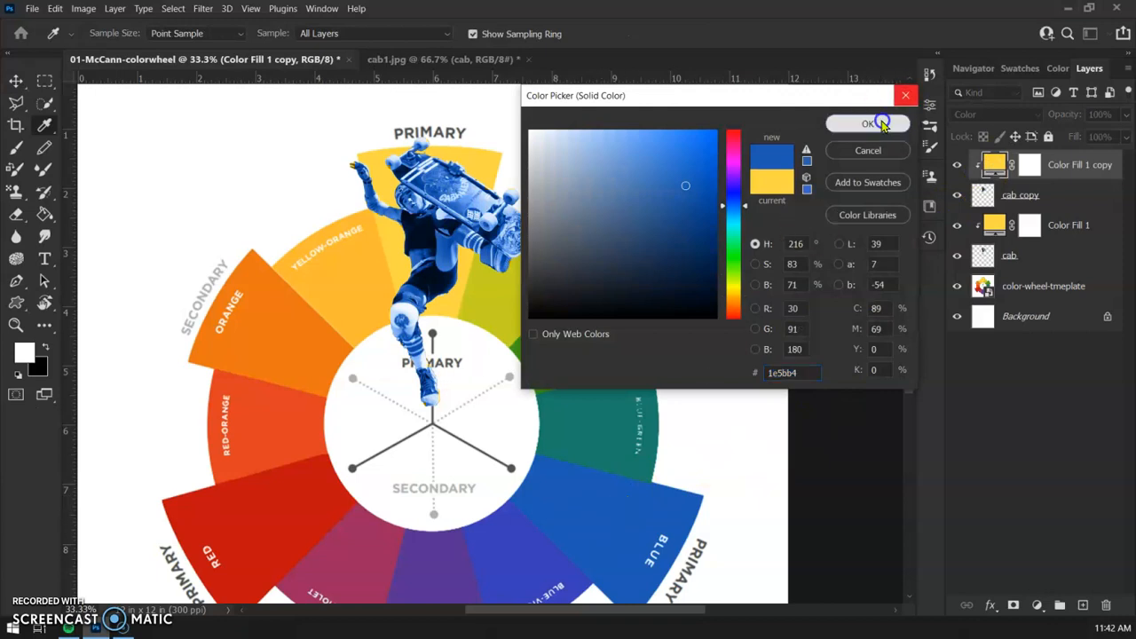
left_click(877, 120)
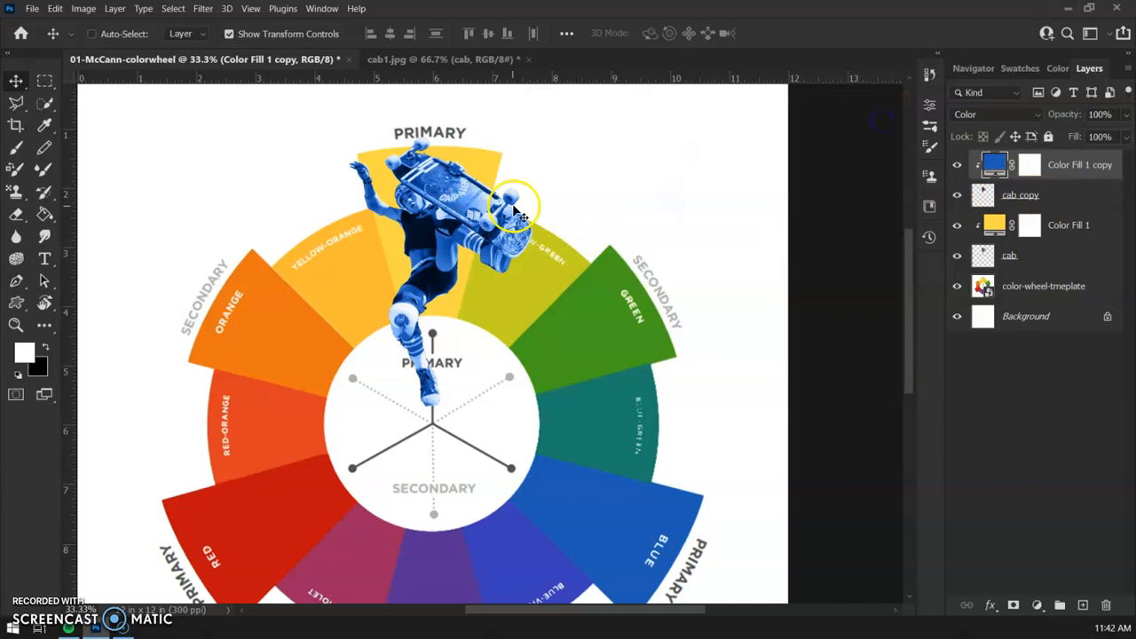
Try to rotate and move the cab copy skater freehand onto the blue wedge, then undo those transforms
left_click(983, 195)
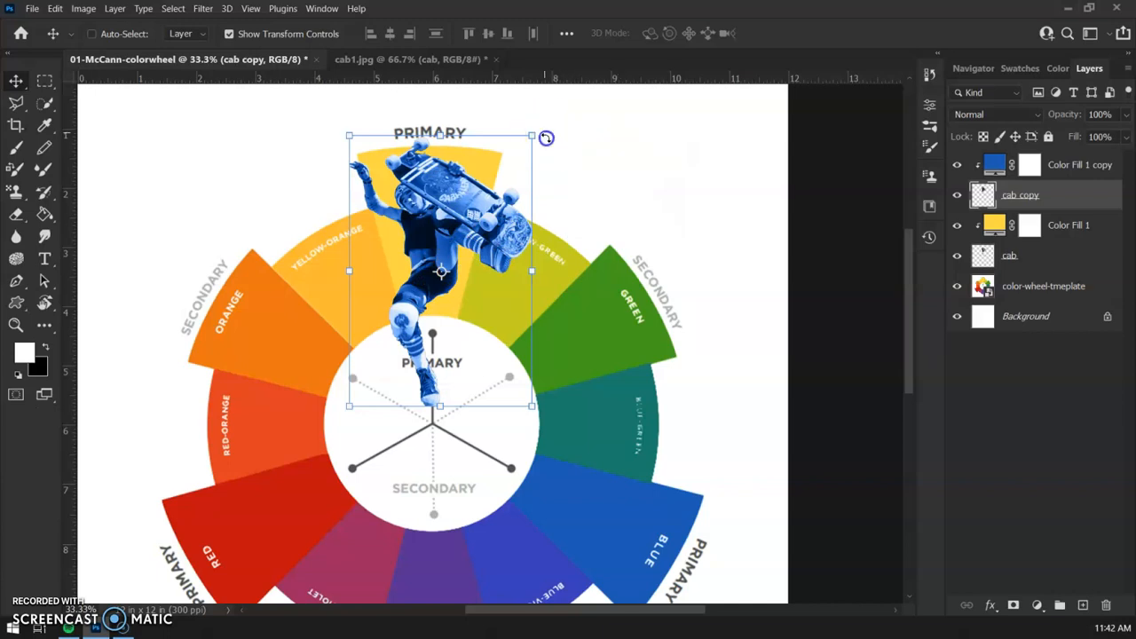
left_click_drag(544, 132, 564, 255)
left_click_drag(501, 223, 611, 397)
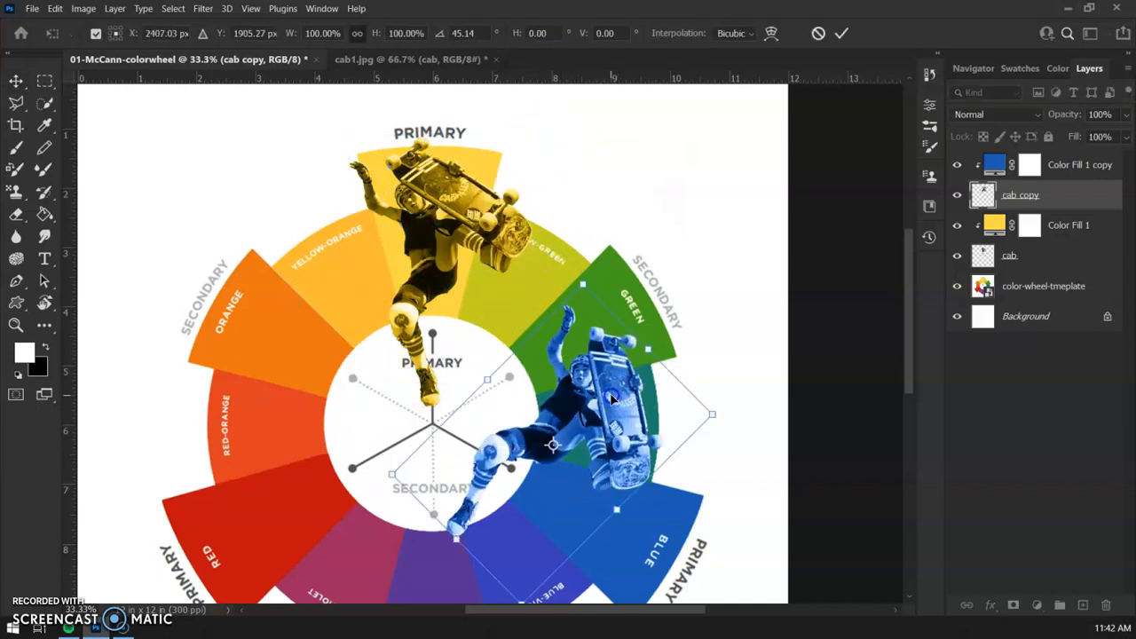
left_click_drag(734, 409, 588, 535)
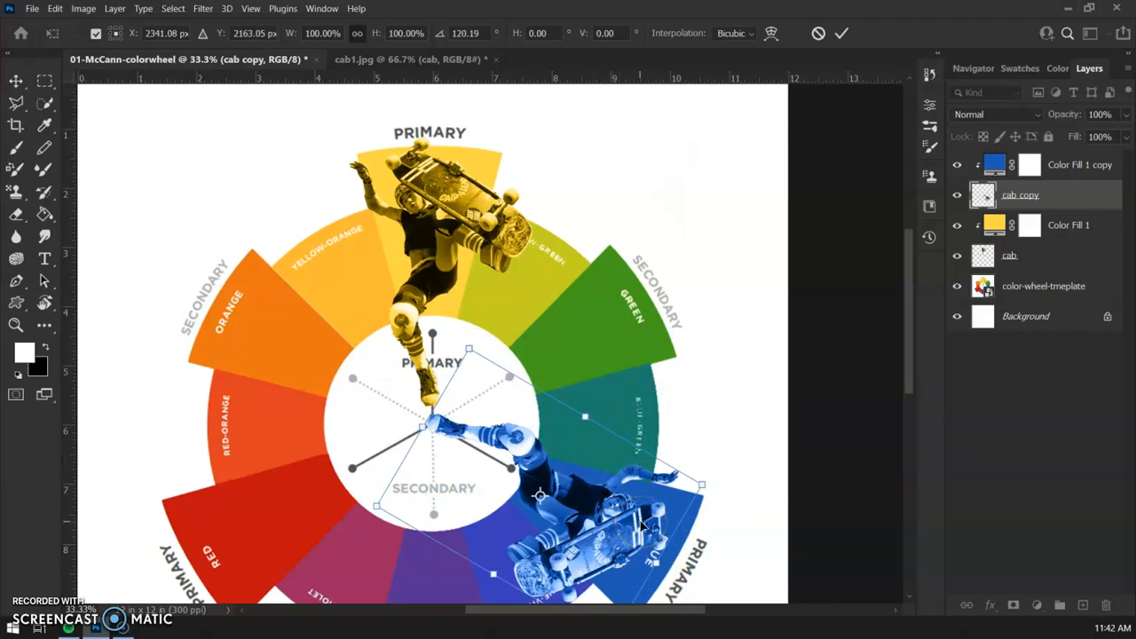
key("ctrl+z")
key("ctrl+z")
key("ctrl+z")
key("ctrl+z")
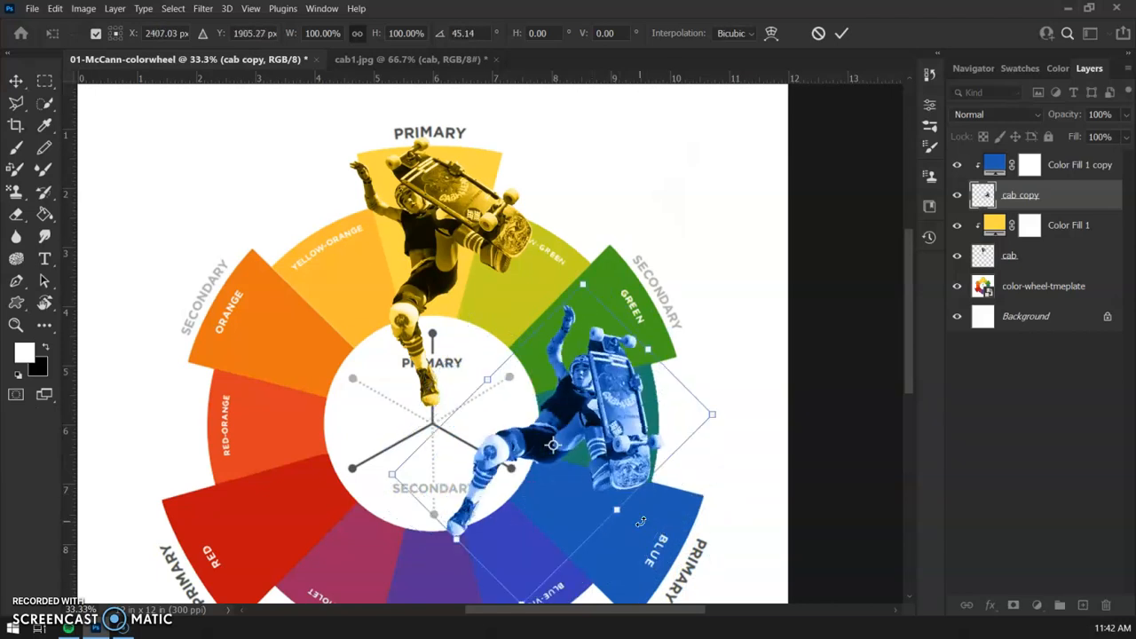
key("ctrl+z")
Place the cab copy's transform reference point at the wheel's centre and rotate the skater about 121.4° to the blue wedge
left_click(571, 354)
left_click(442, 275)
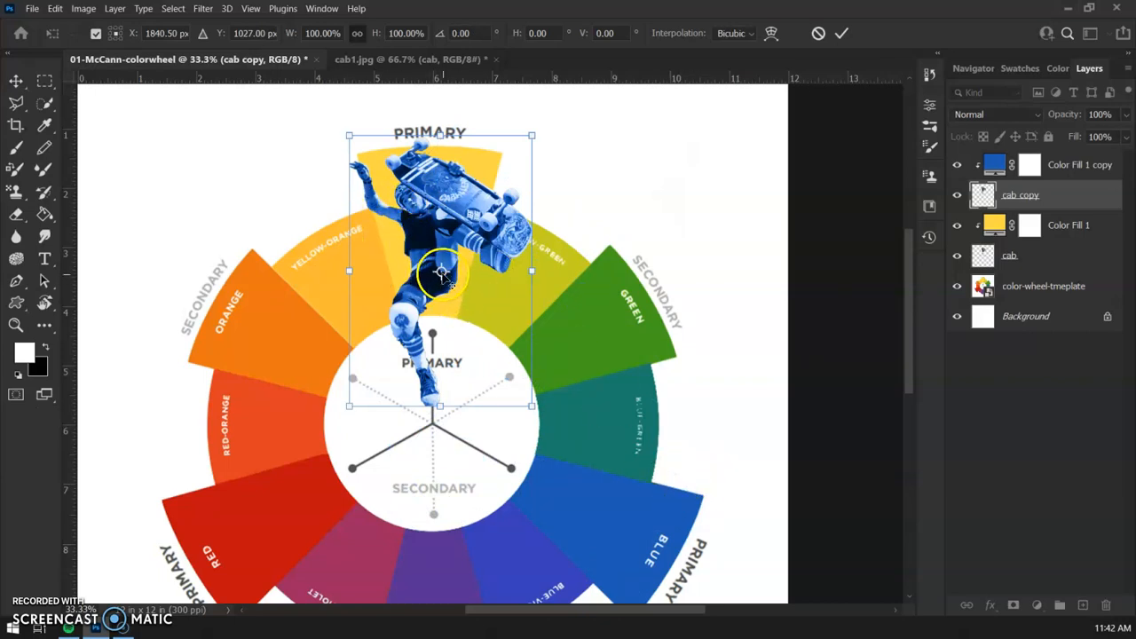
left_click_drag(442, 276, 430, 426)
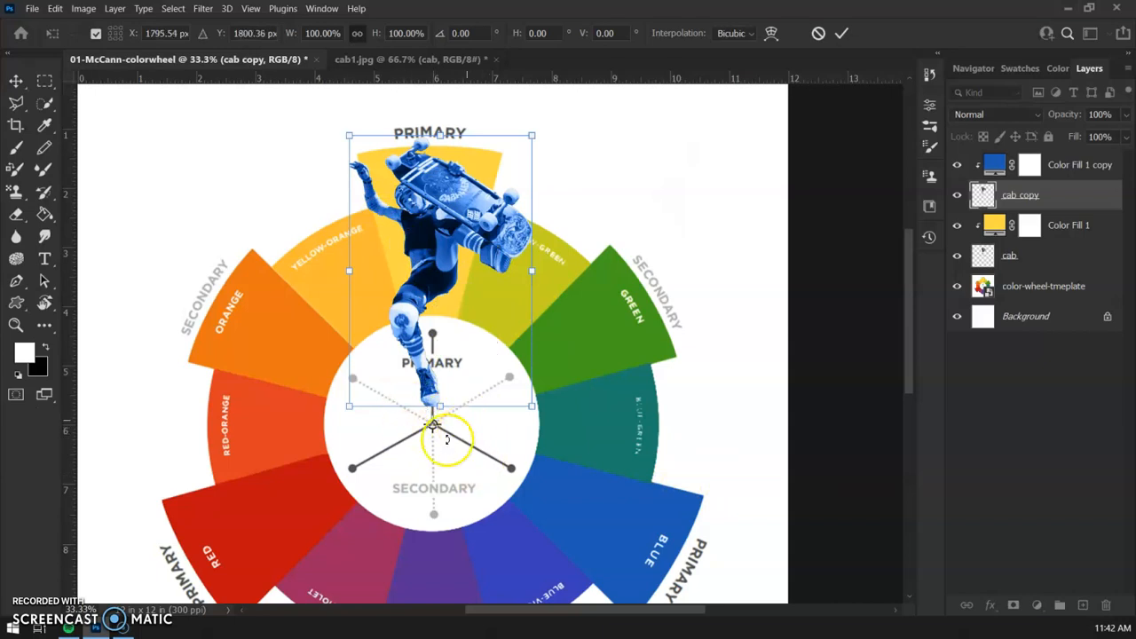
left_click_drag(564, 410, 410, 472)
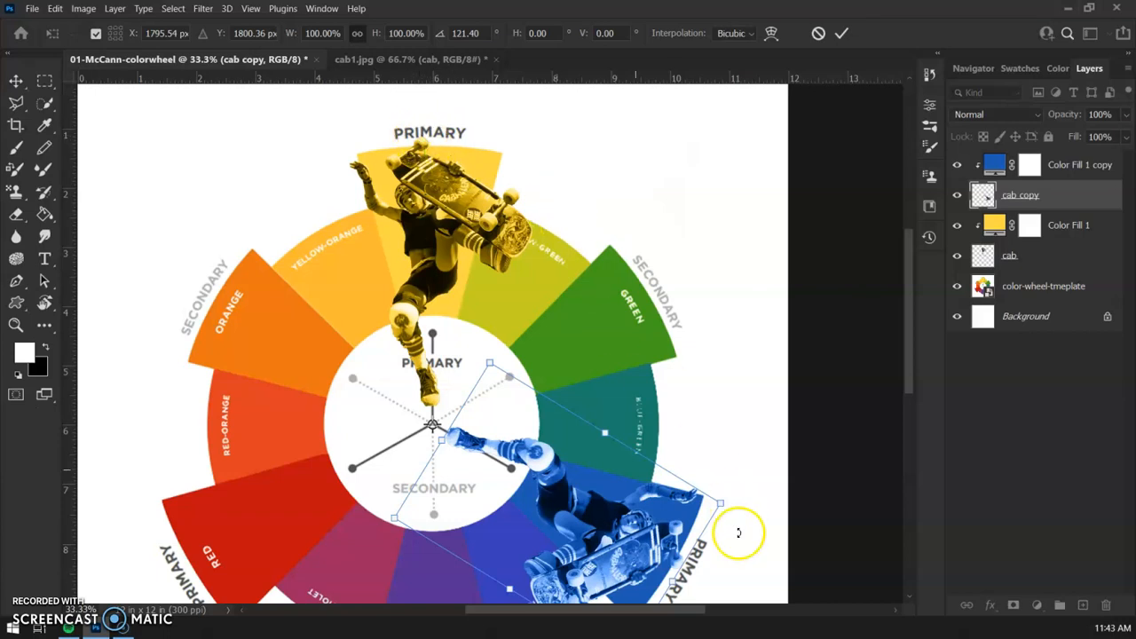
Fine-tune the cab copy skater's rotation around the wheel's centre to about 120°
key("ctrl+plus")
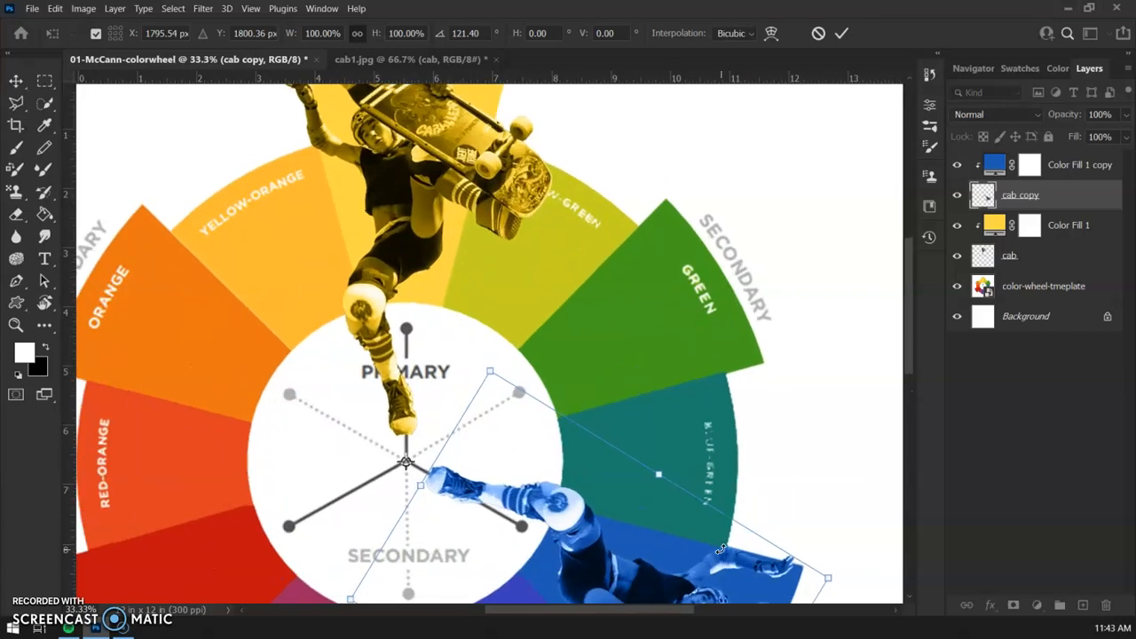
left_click_drag(779, 444, 486, 37)
left_click(553, 167)
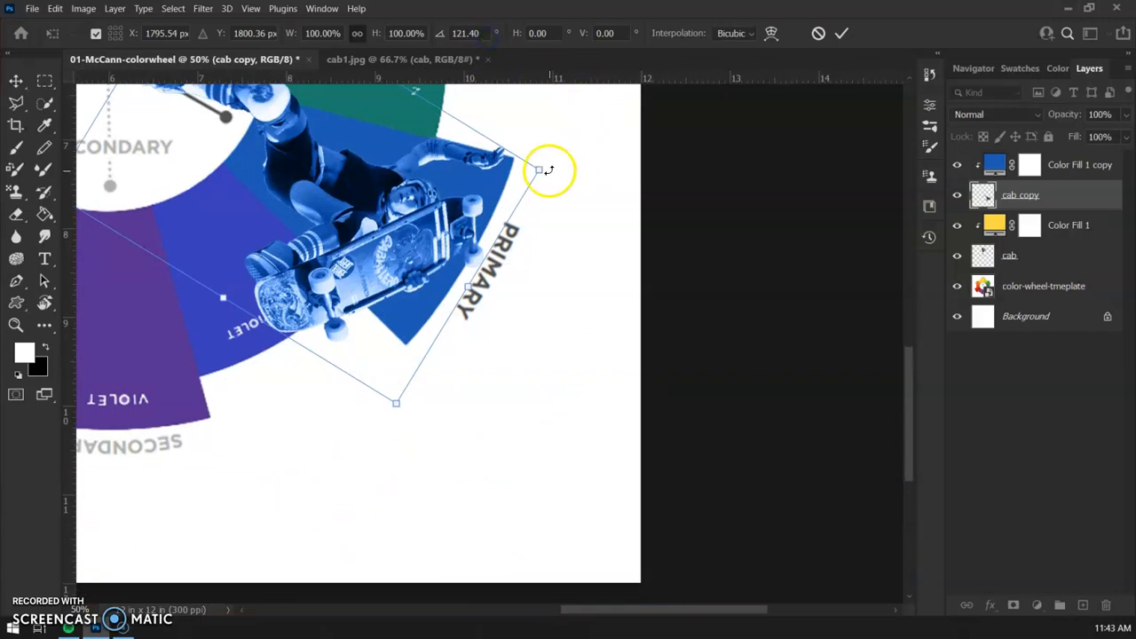
left_click_drag(551, 173, 555, 163)
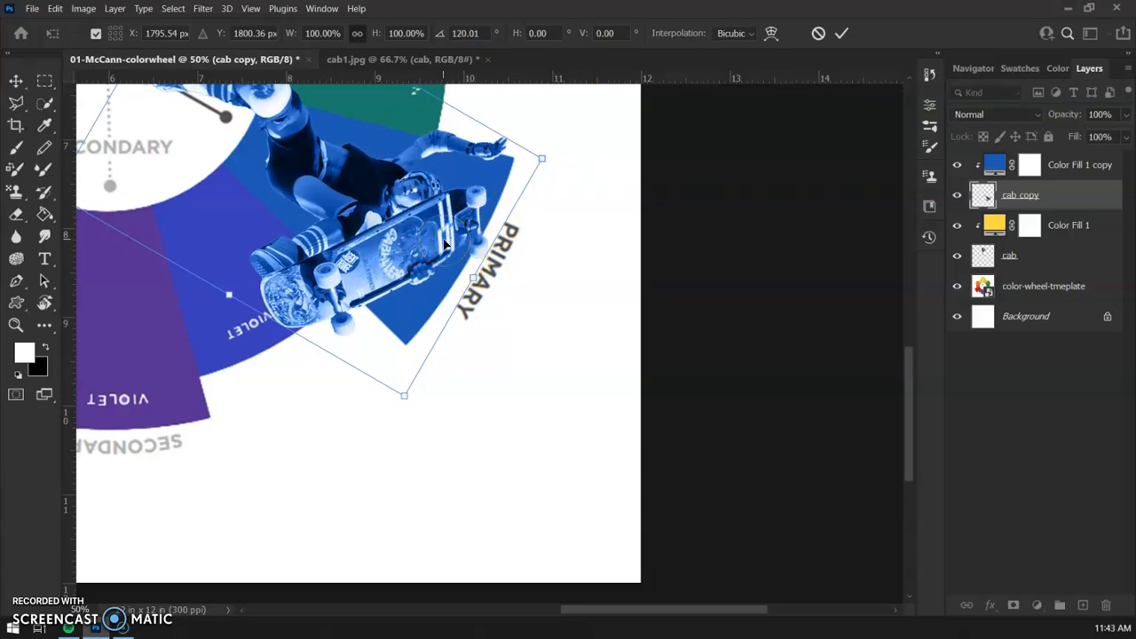
key("ctrl+minus")
key("ctrl+minus")
left_click_drag(451, 154, 493, 277)
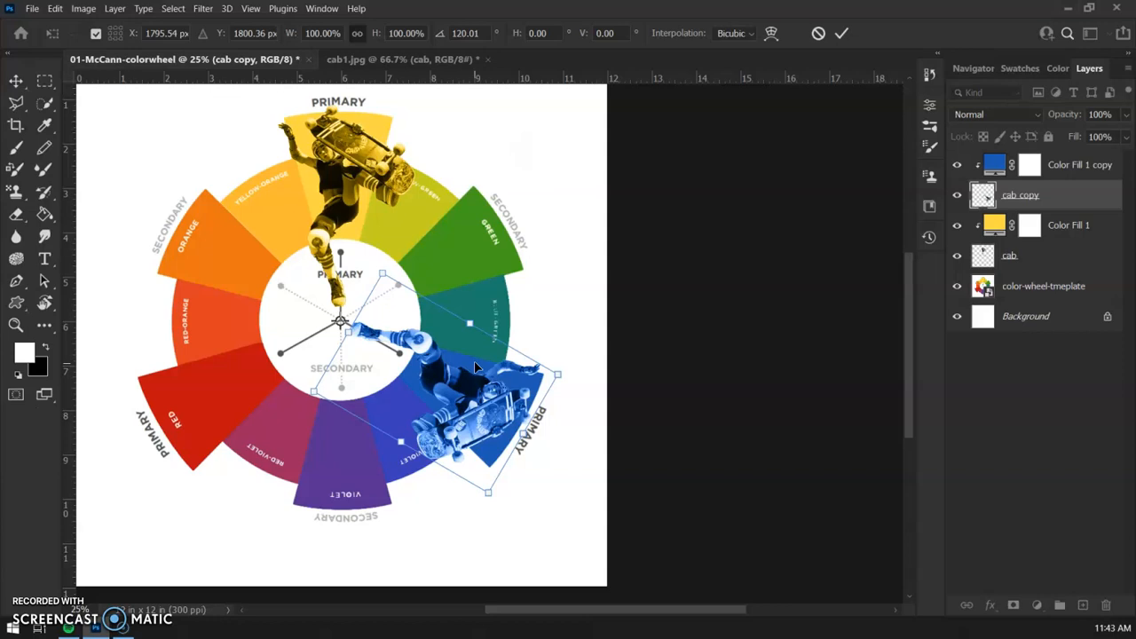
Apply the cab copy skater's rotation, and duplicate the skater together with its clipped blue fill layer
key("Return")
left_click(1103, 166)
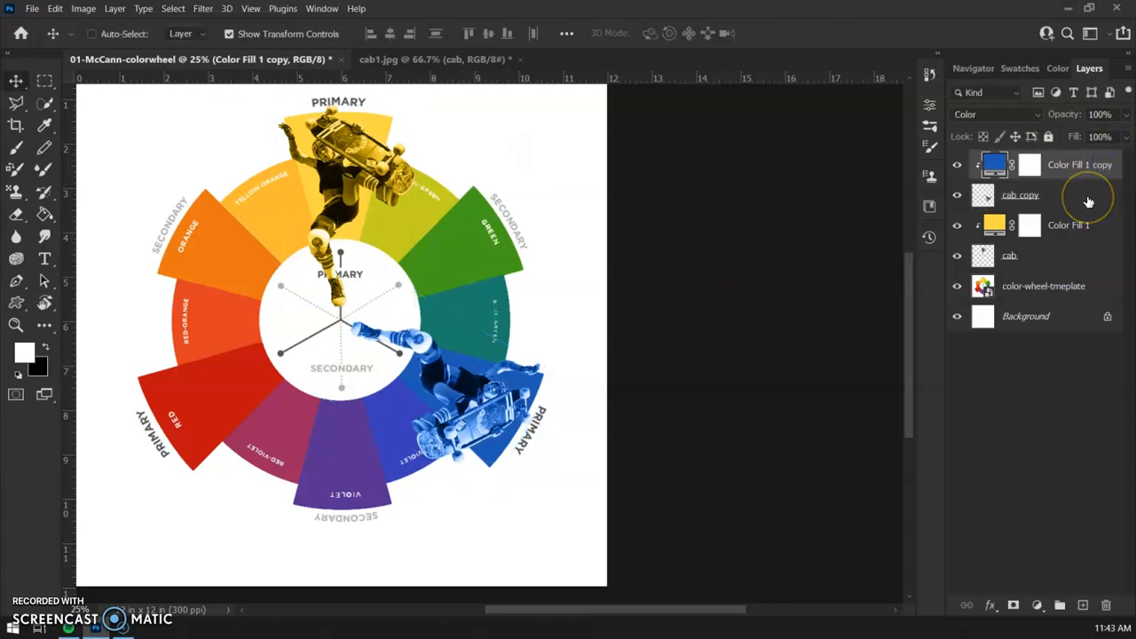
left_click(1082, 198)
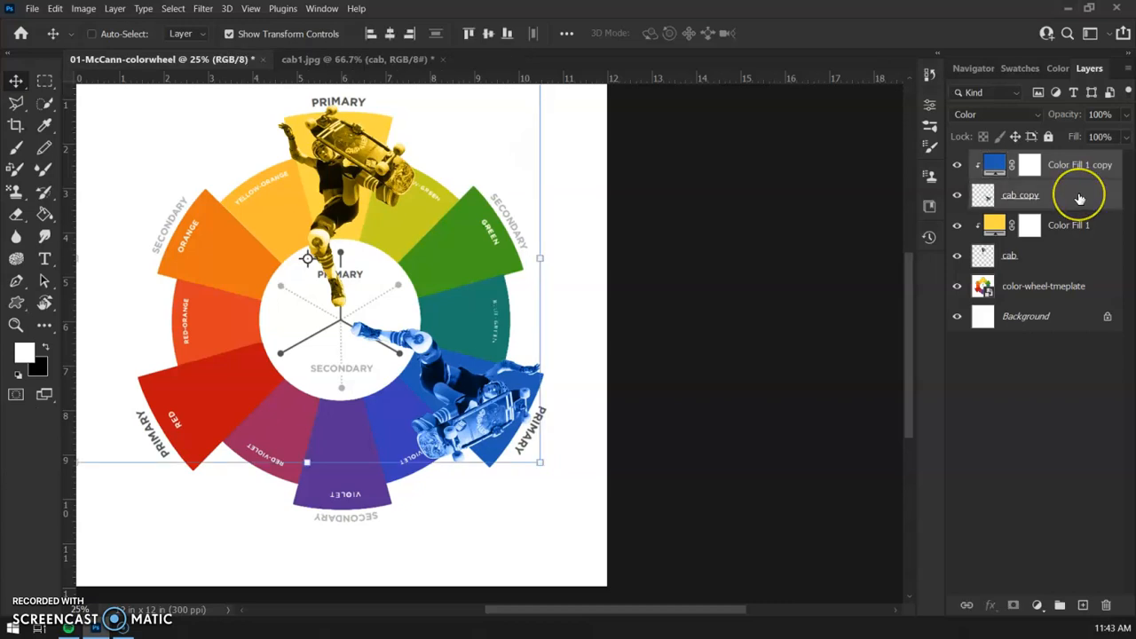
right_click(1079, 199)
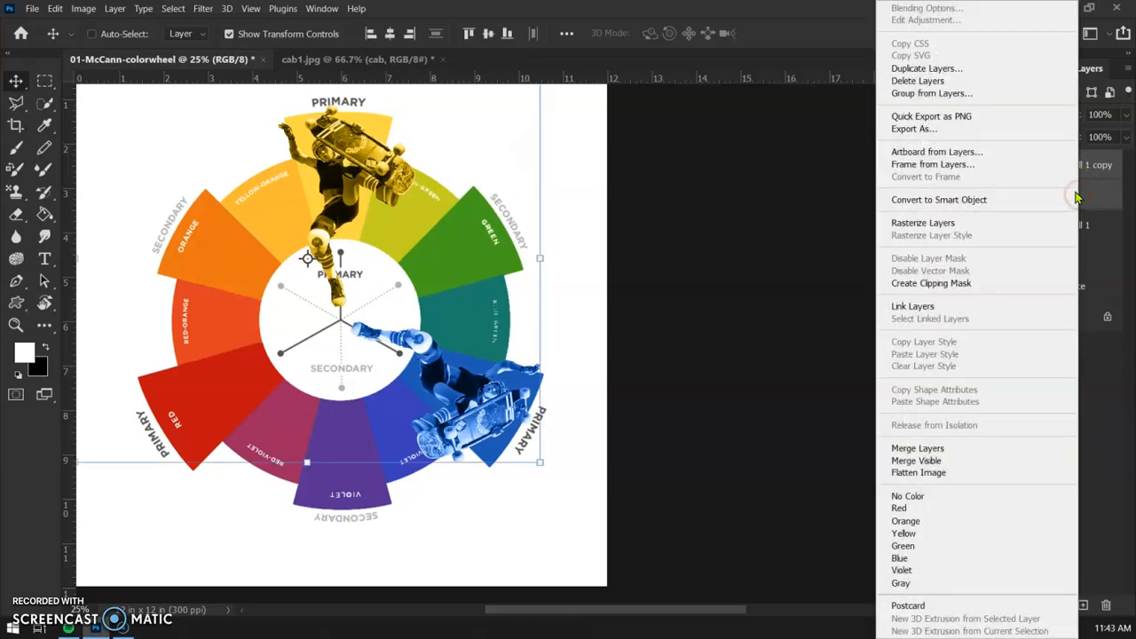
left_click(923, 68)
left_click(652, 124)
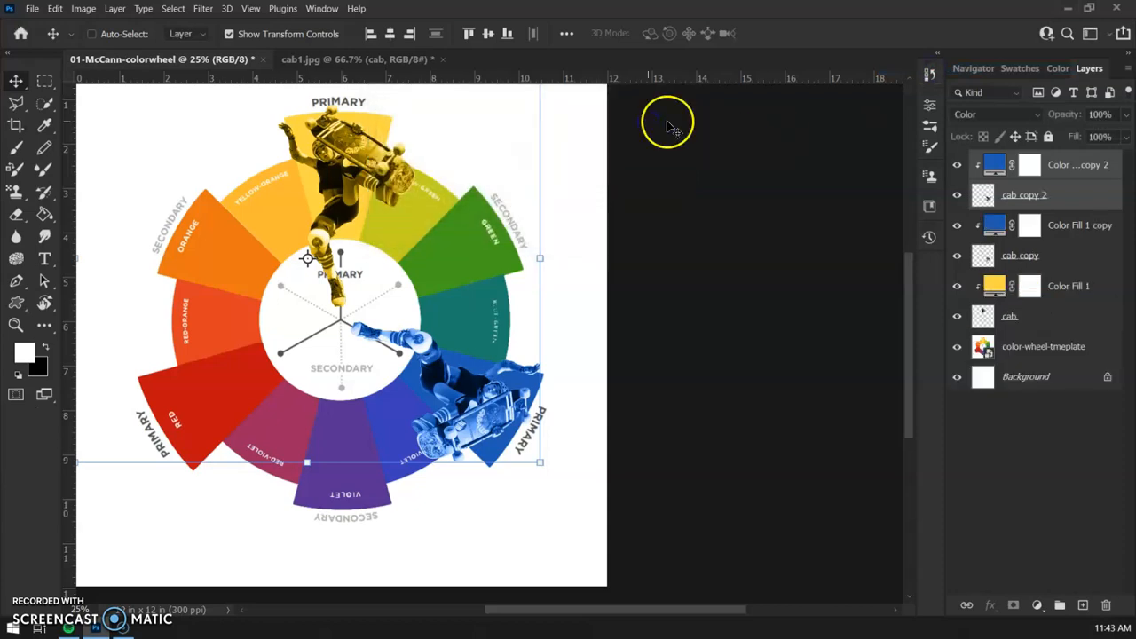
Set the newest duplicated fill layer's colour to bf0f0e, sampled from the red primary wedge
double_click(995, 164)
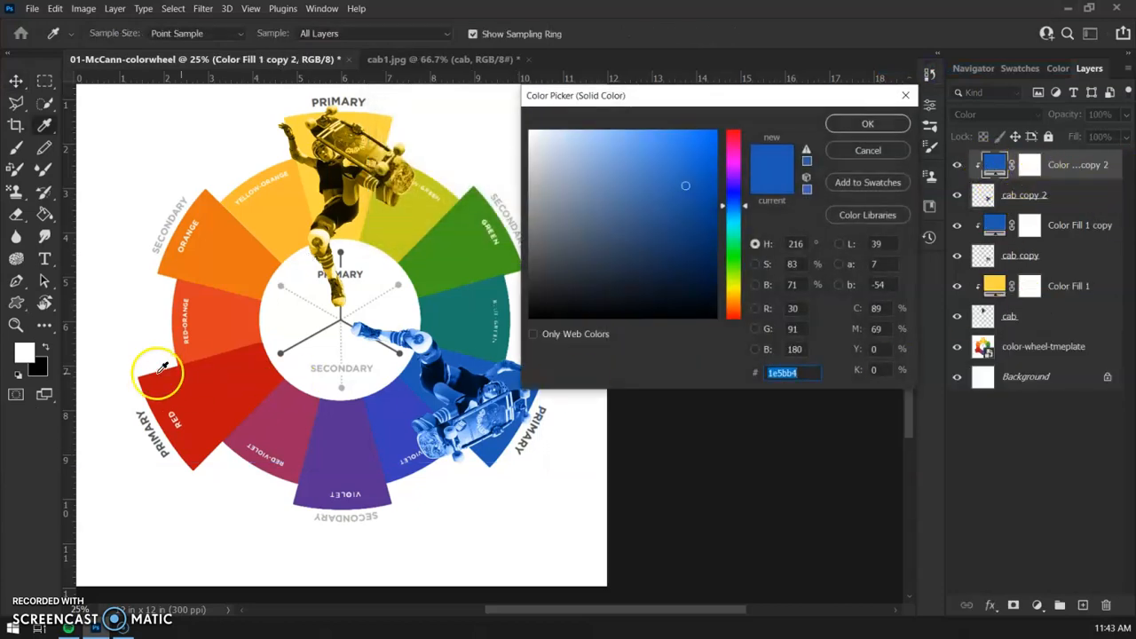
left_click(248, 390)
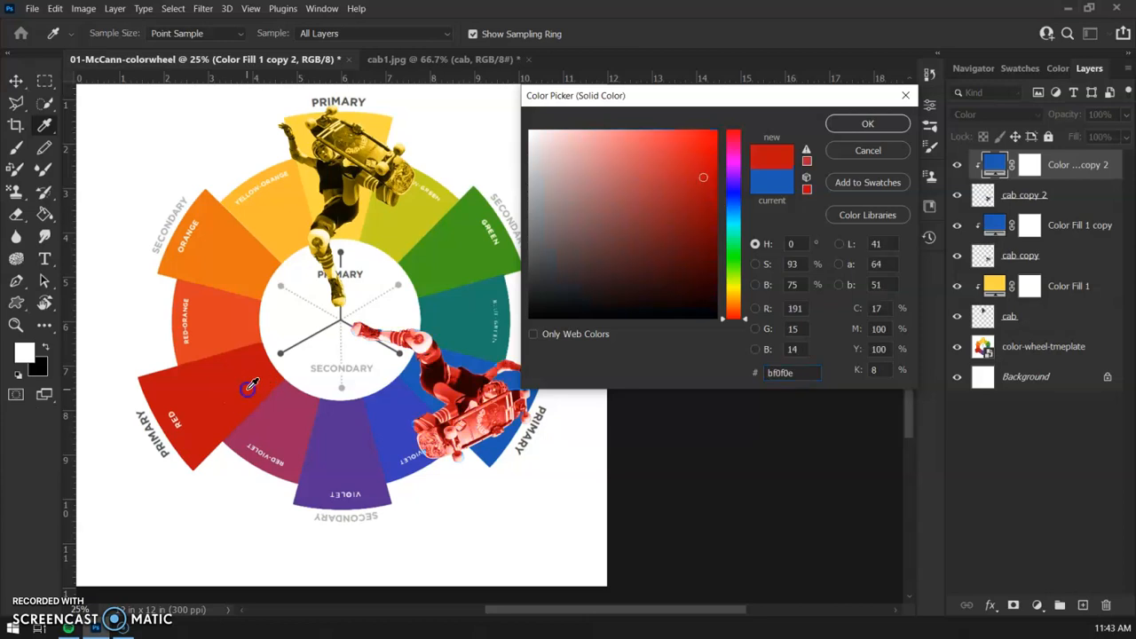
left_click(874, 123)
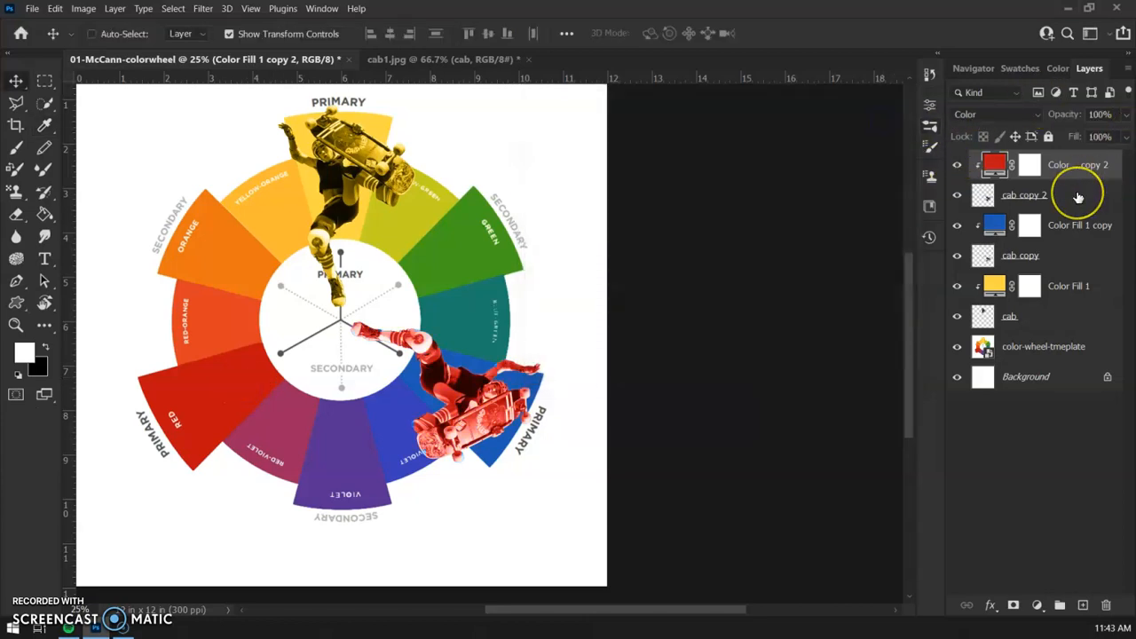
Place the cab copy 2 skater's transform reference point precisely at the wheel's centre
left_click(1068, 197)
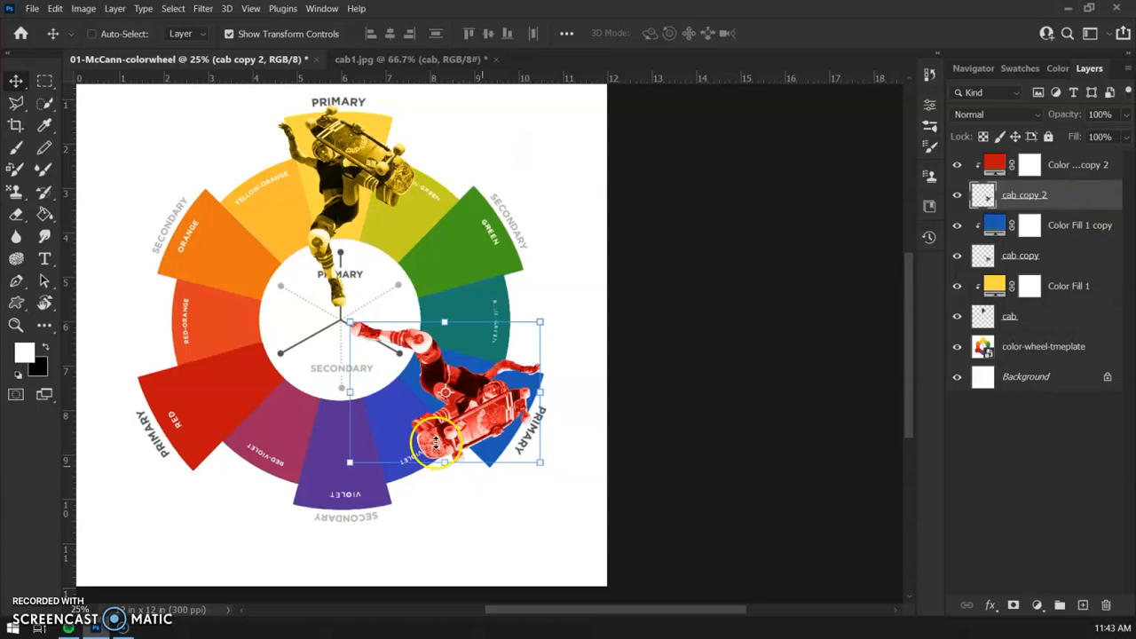
left_click_drag(447, 396, 341, 326)
key("ctrl+plus")
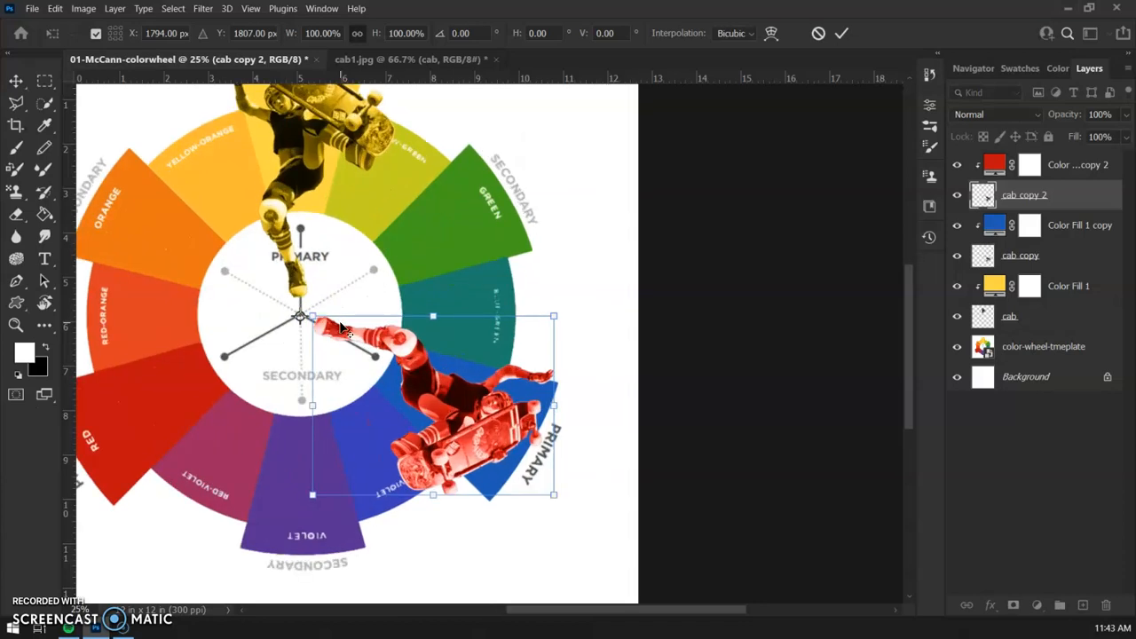
key("ctrl+plus")
left_click_drag(330, 272, 380, 217)
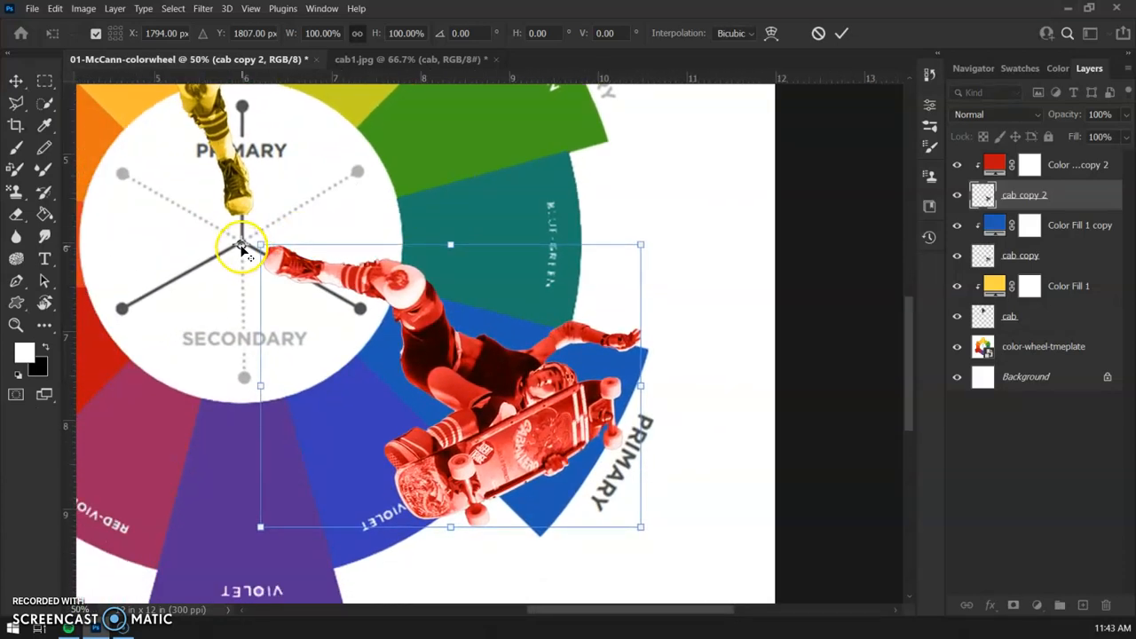
left_click_drag(243, 248, 241, 242)
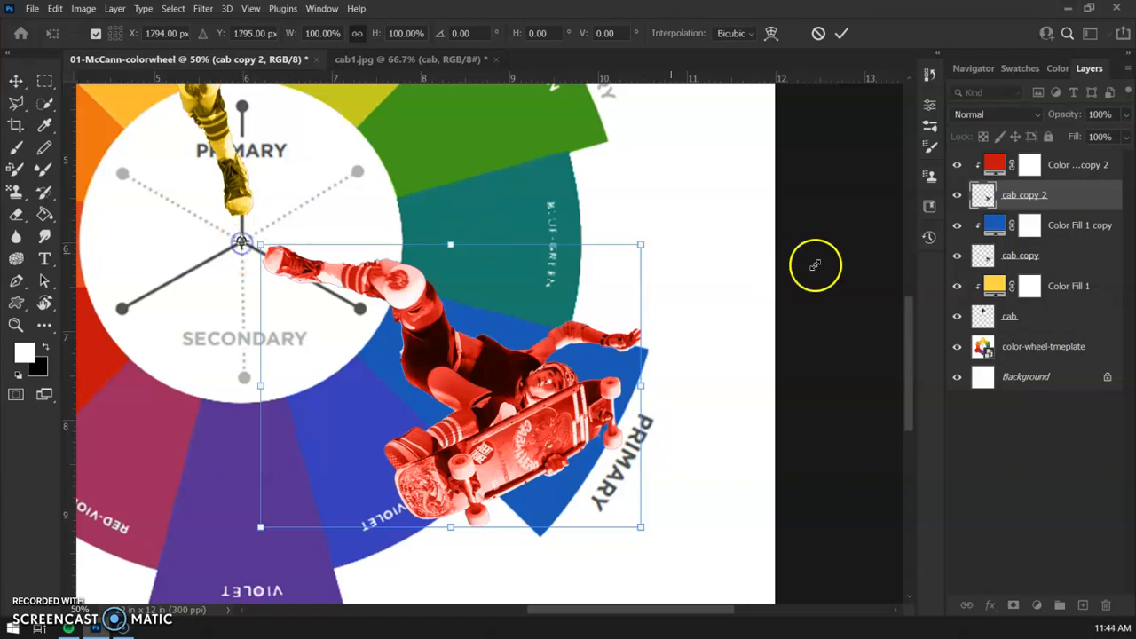
Rotate the cab copy 2 skater about 118.6° around the wheel's centre onto the red primary wedge
left_click_drag(690, 236, 216, 368)
left_click_drag(299, 431, 680, 324)
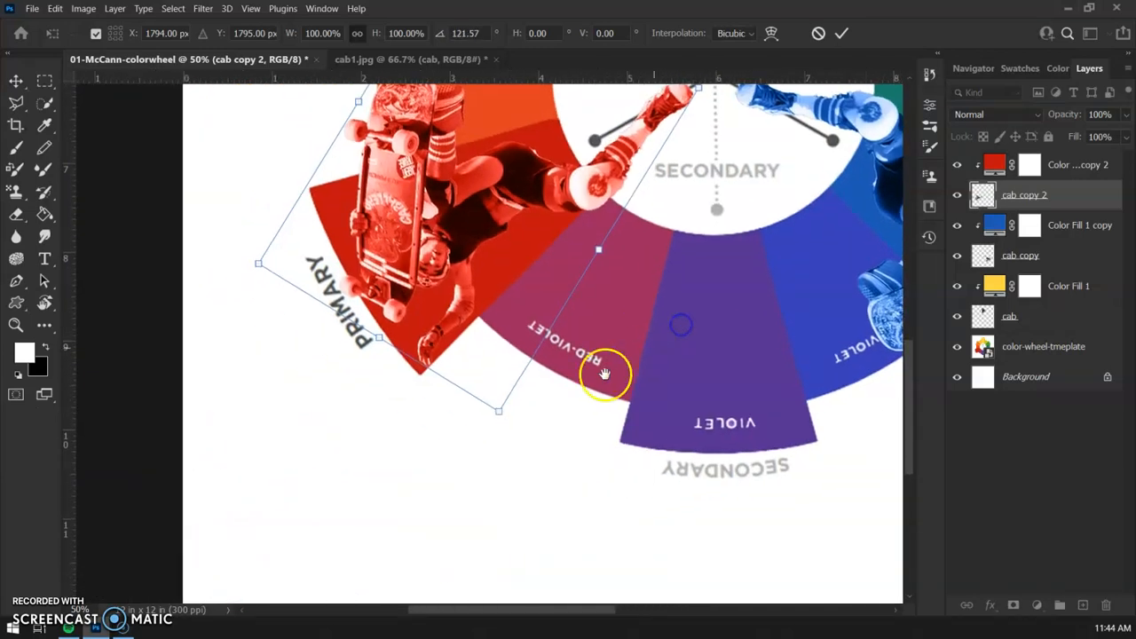
left_click_drag(496, 427, 513, 442)
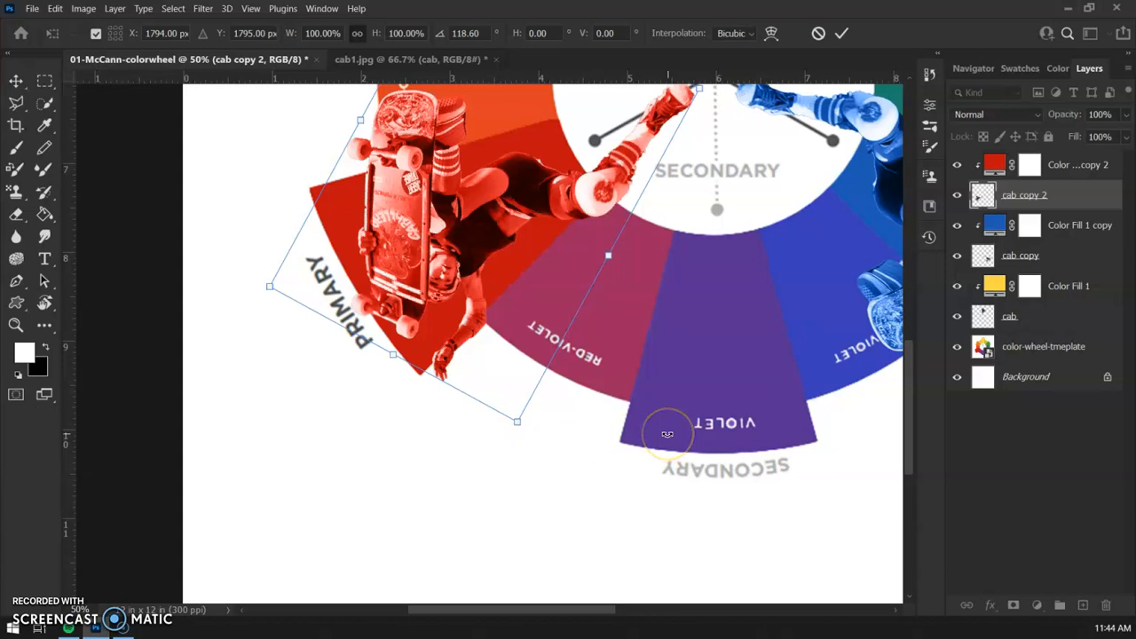
key("ctrl+minus")
key("ctrl+minus")
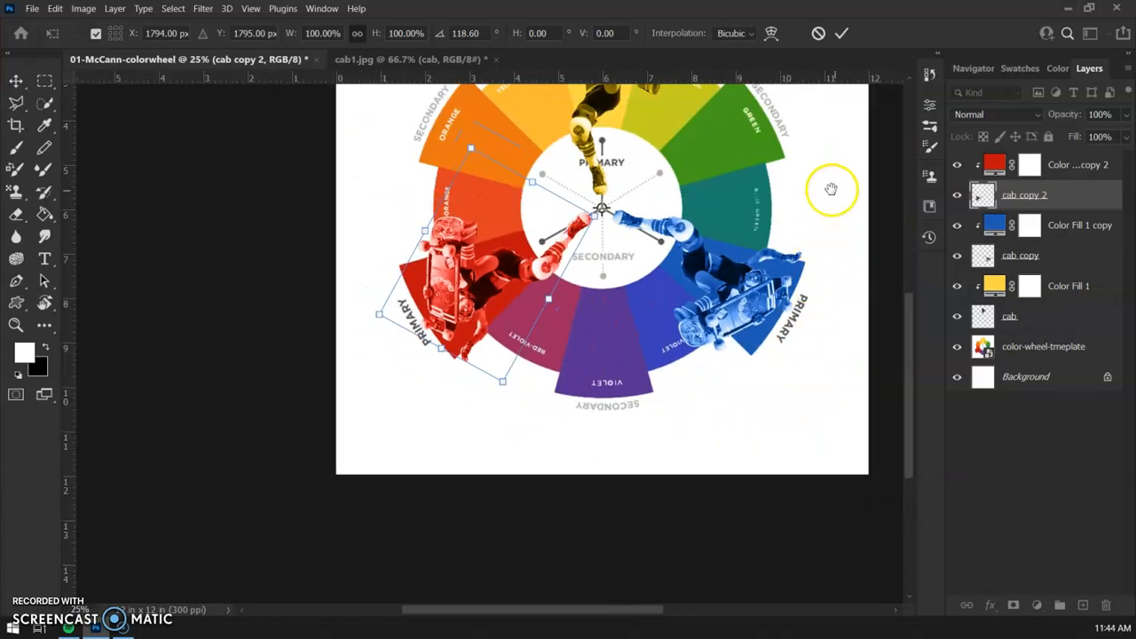
left_click_drag(837, 190, 744, 273)
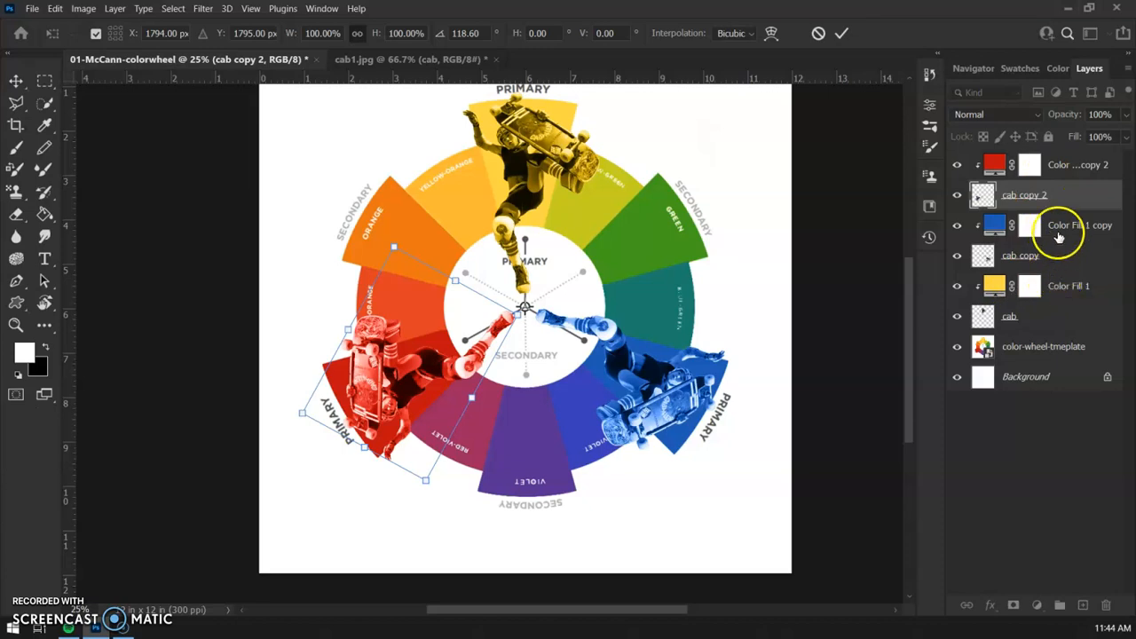
Group the three skater layers with their colour fill layers and name the group Primary
left_click(1075, 167)
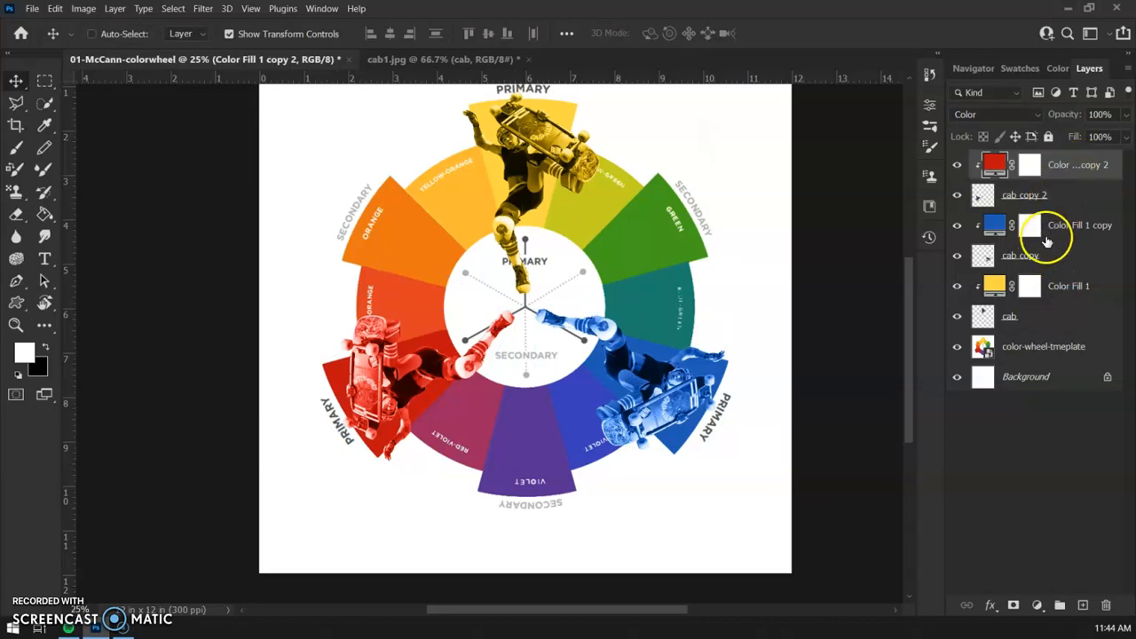
left_click(1066, 318, "shift")
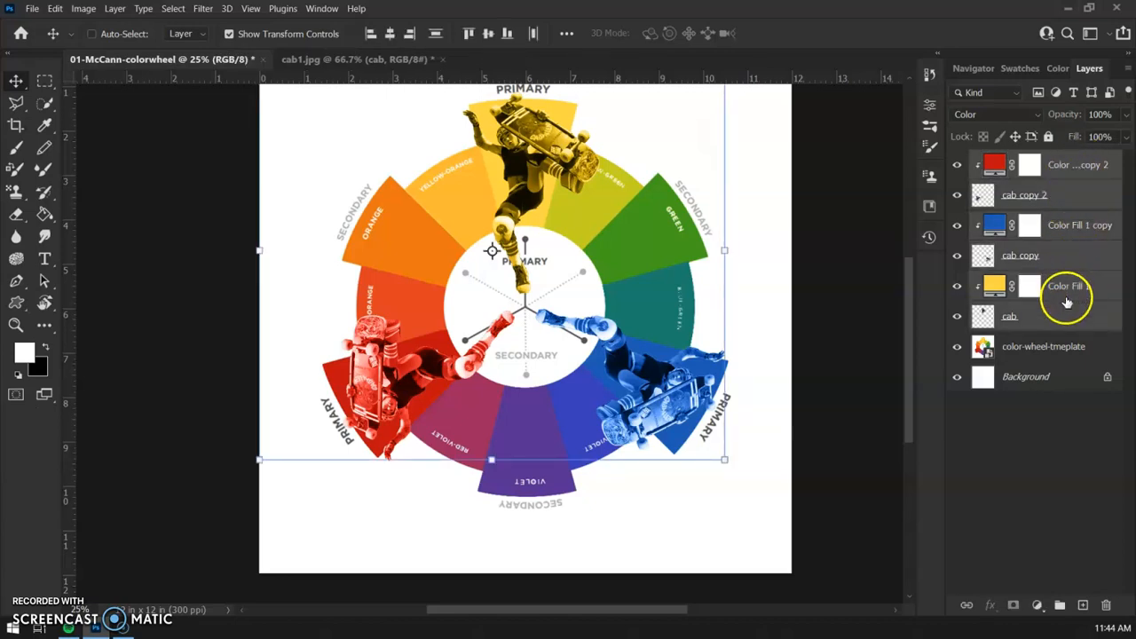
left_click(1061, 607)
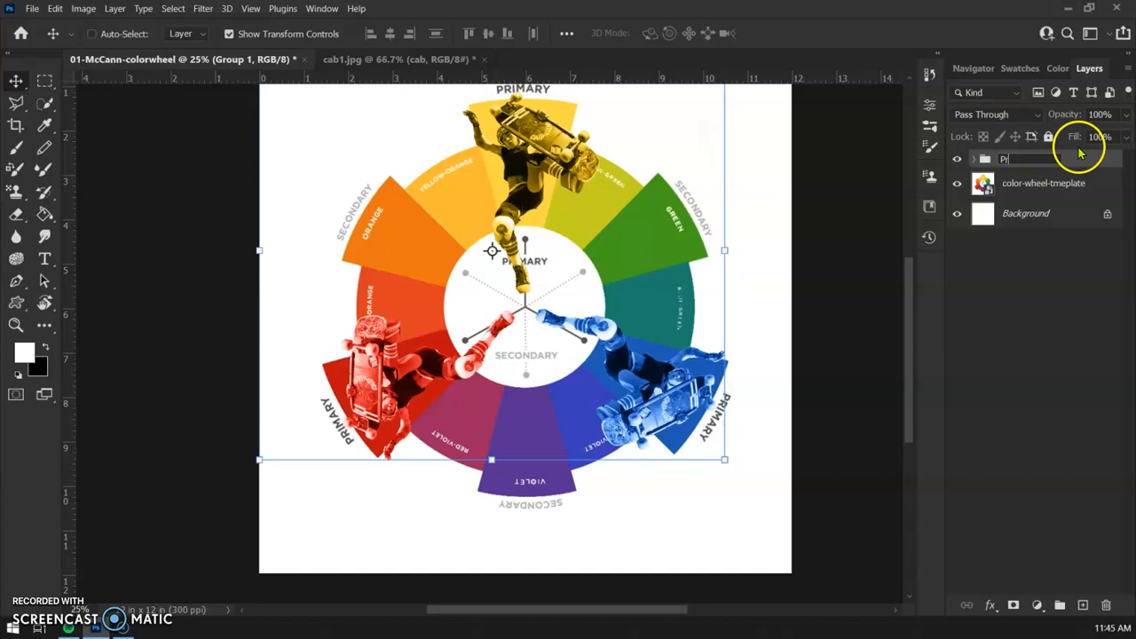
left_click(1034, 281)
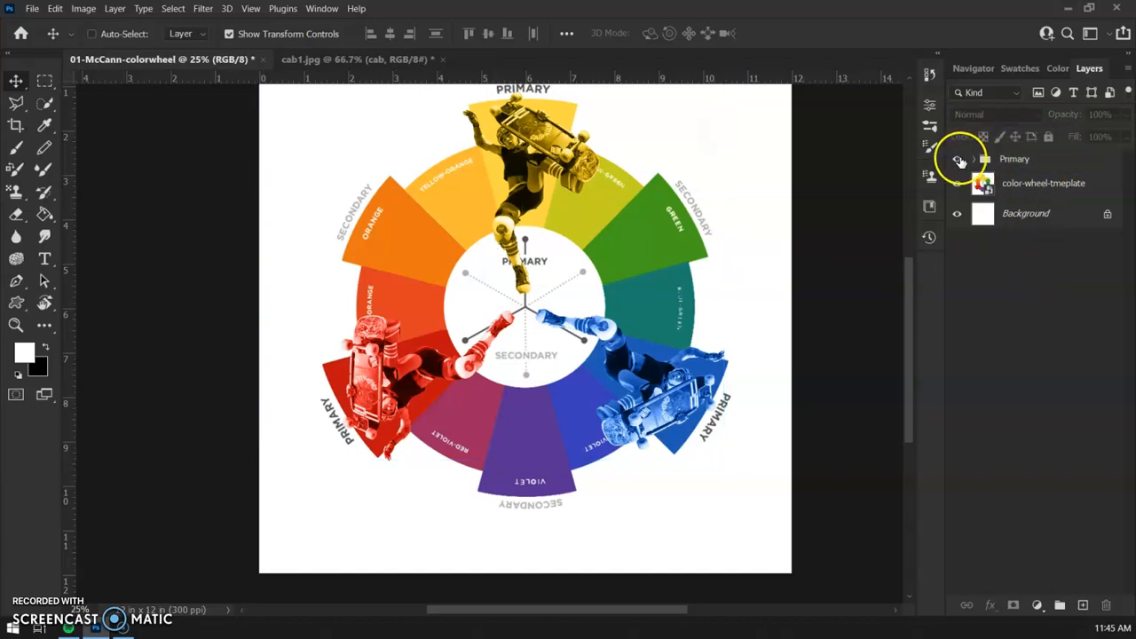
Check the Primary group by toggling its visibility and expanding and collapsing its contents
left_click(958, 160)
left_click(958, 160)
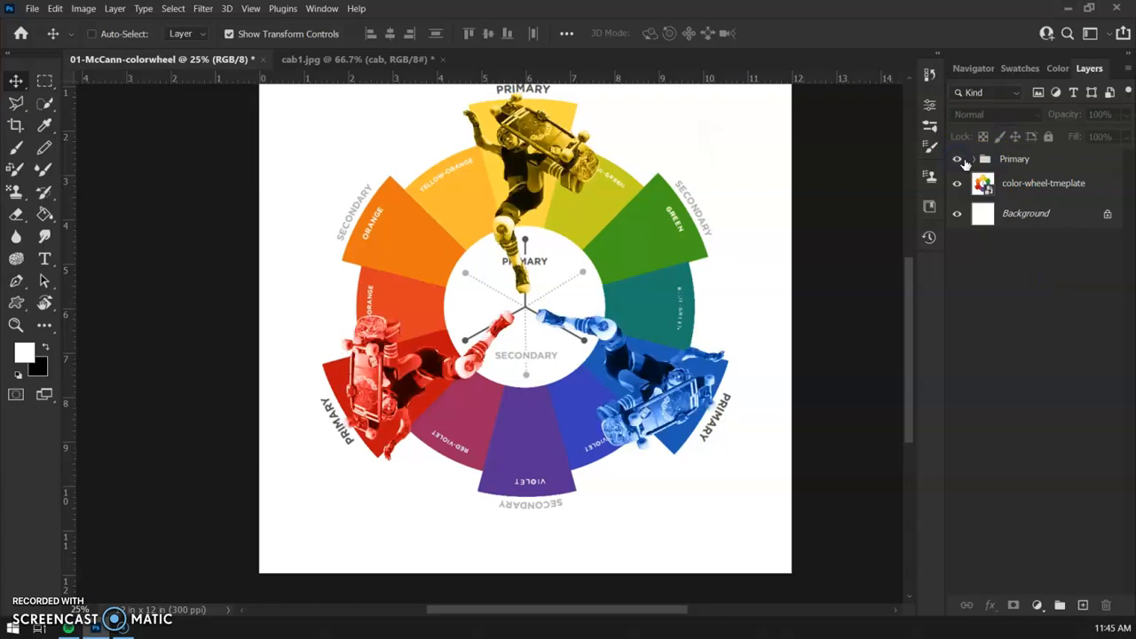
left_click(975, 159)
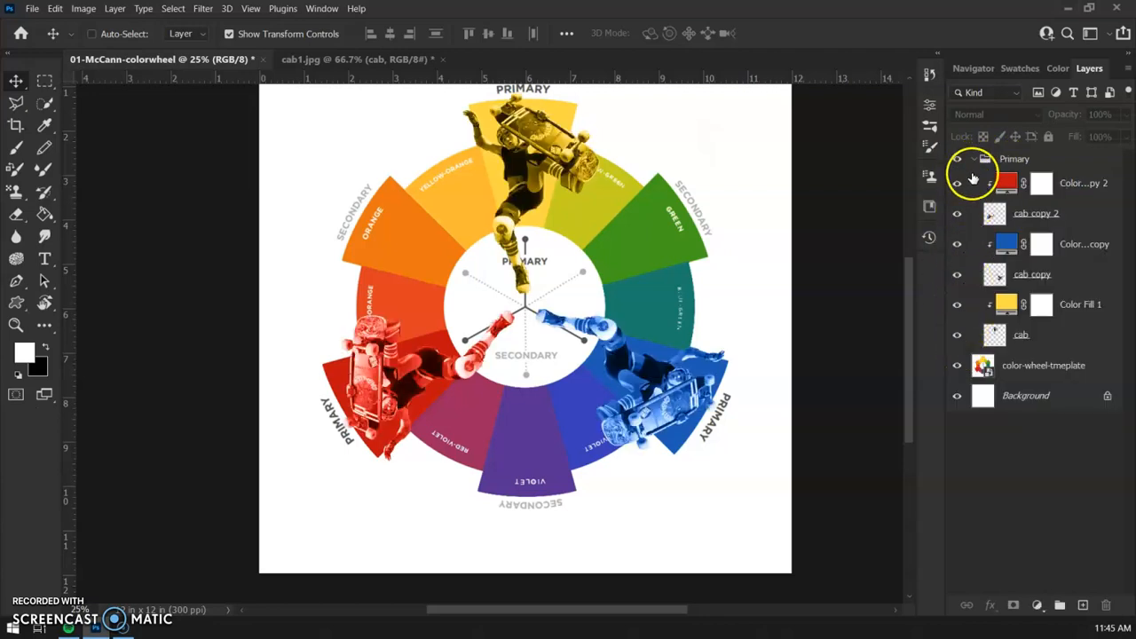
left_click(975, 160)
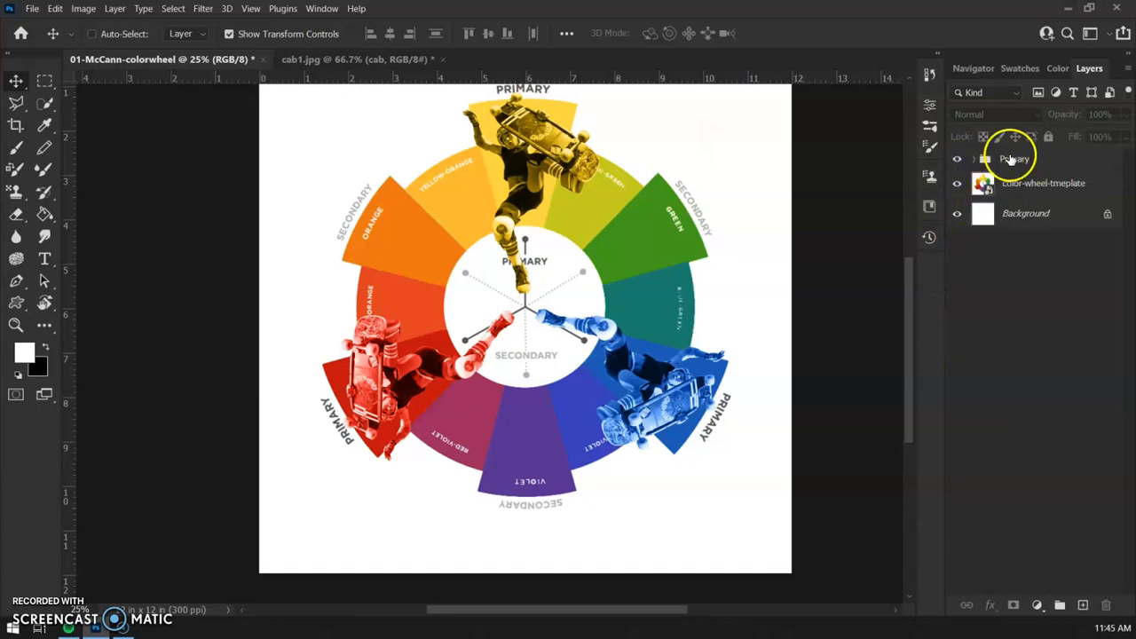